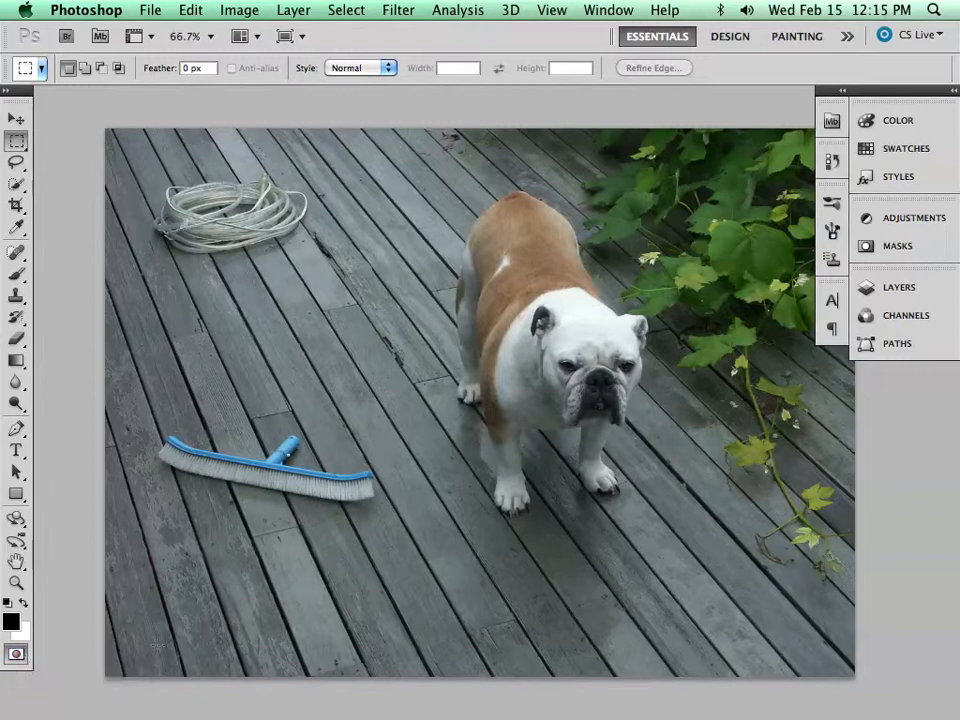
- Set the Quick Mask overlay colour to indicate masked areas
{"action": "double_click", "coordinate": [16, 653]}
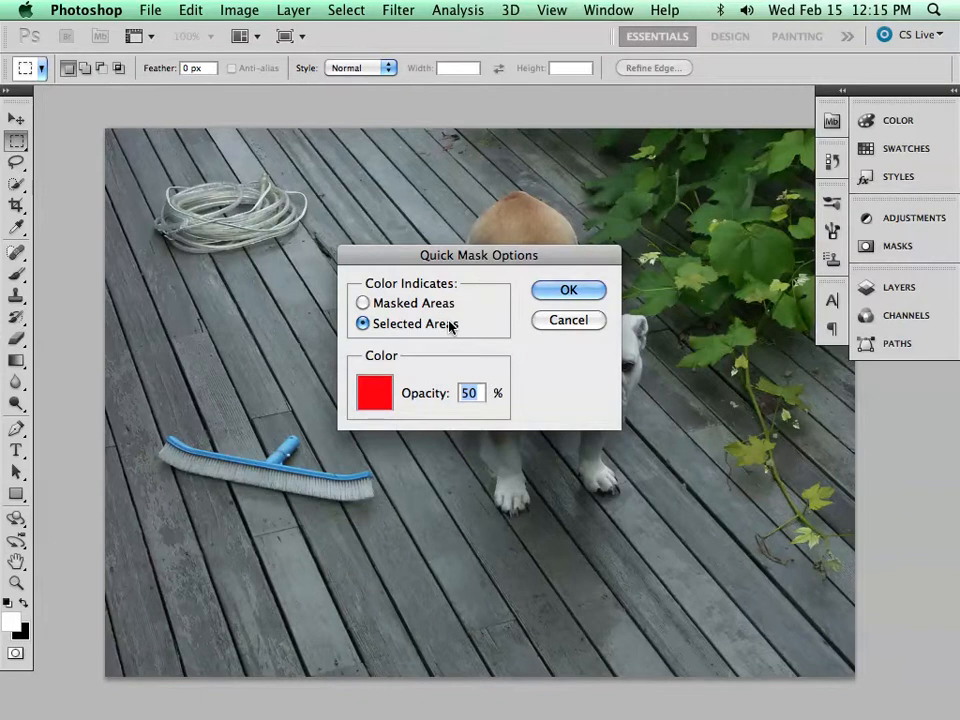
{"action": "left_click", "coordinate": [363, 304]}
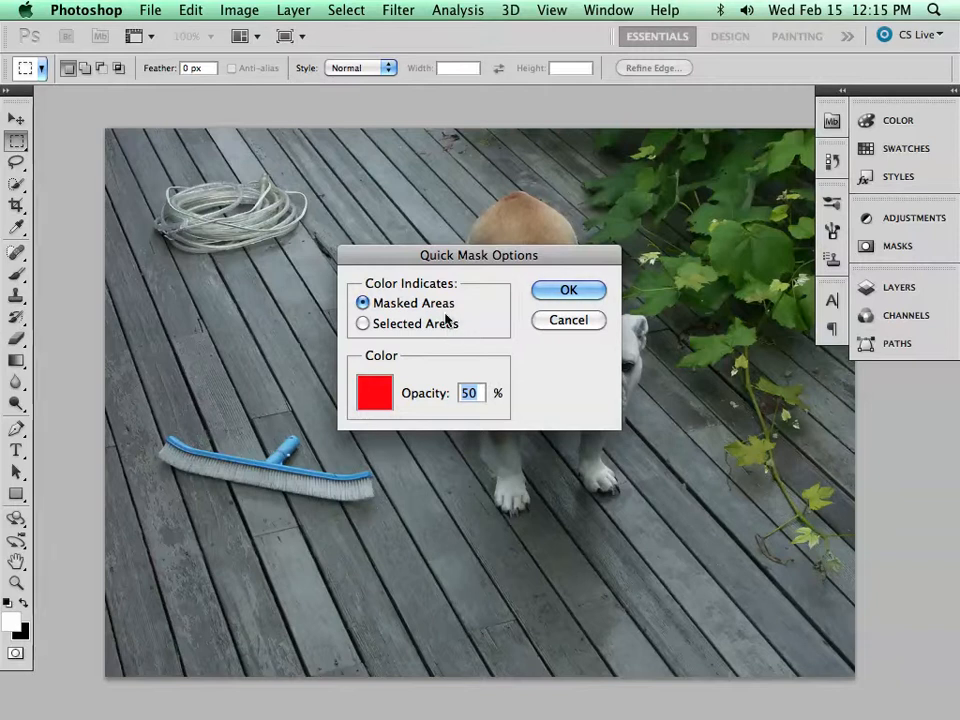
{"action": "left_click", "coordinate": [553, 293]}
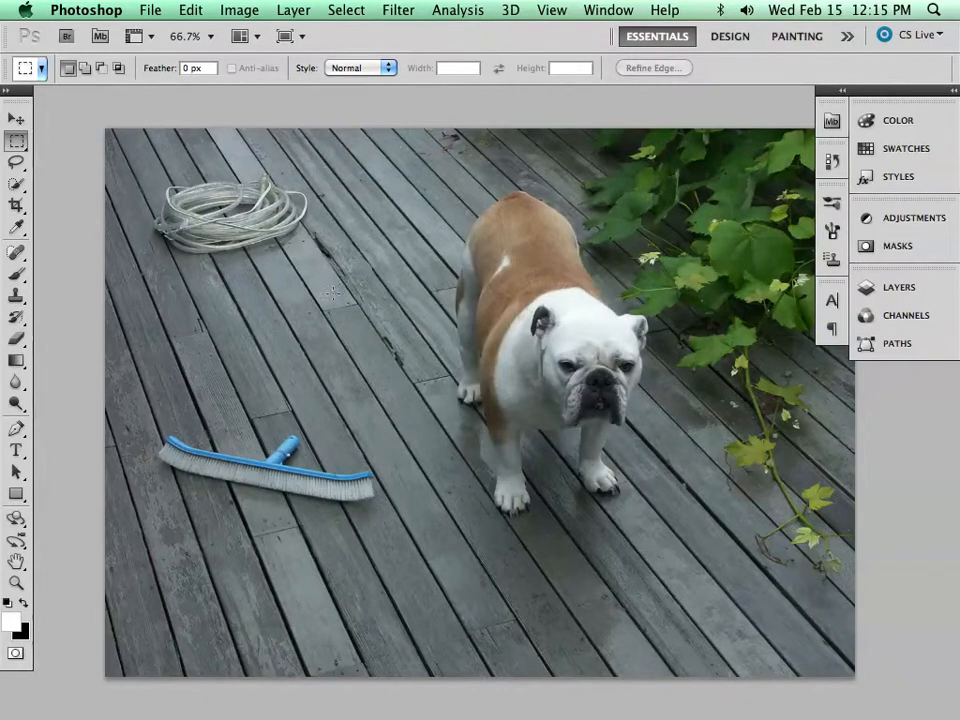
- Draw a rectangular selection around the dog and preview it as a quick mask overlay before returning to the standard view
{"action": "left_click_drag", "start_coordinate": [328, 316], "coordinate": [725, 598]}
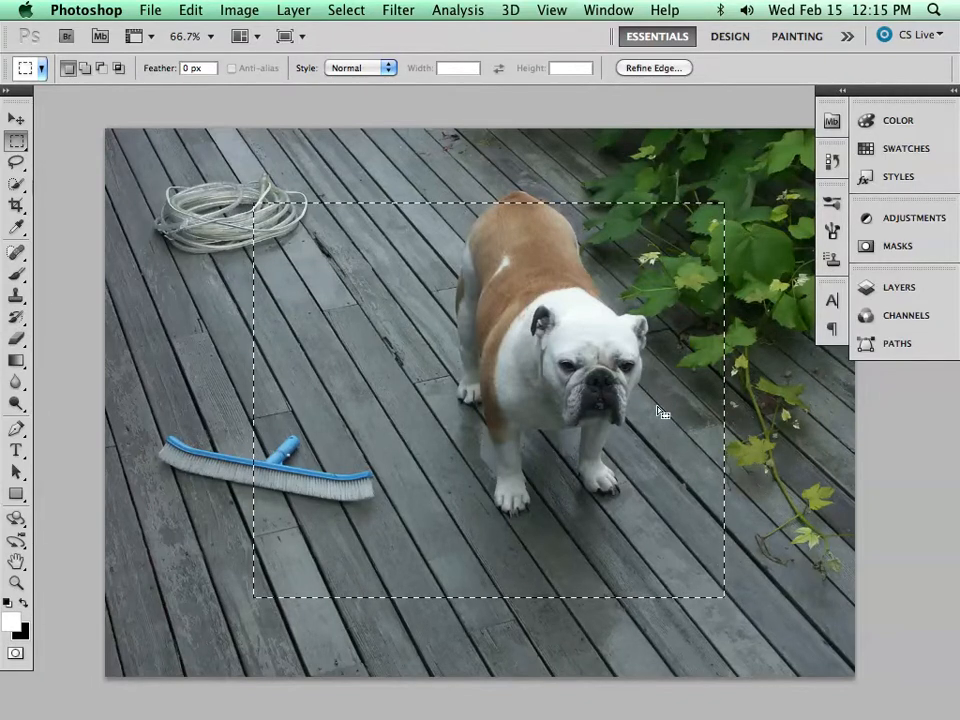
{"action": "left_click", "coordinate": [15, 654]}
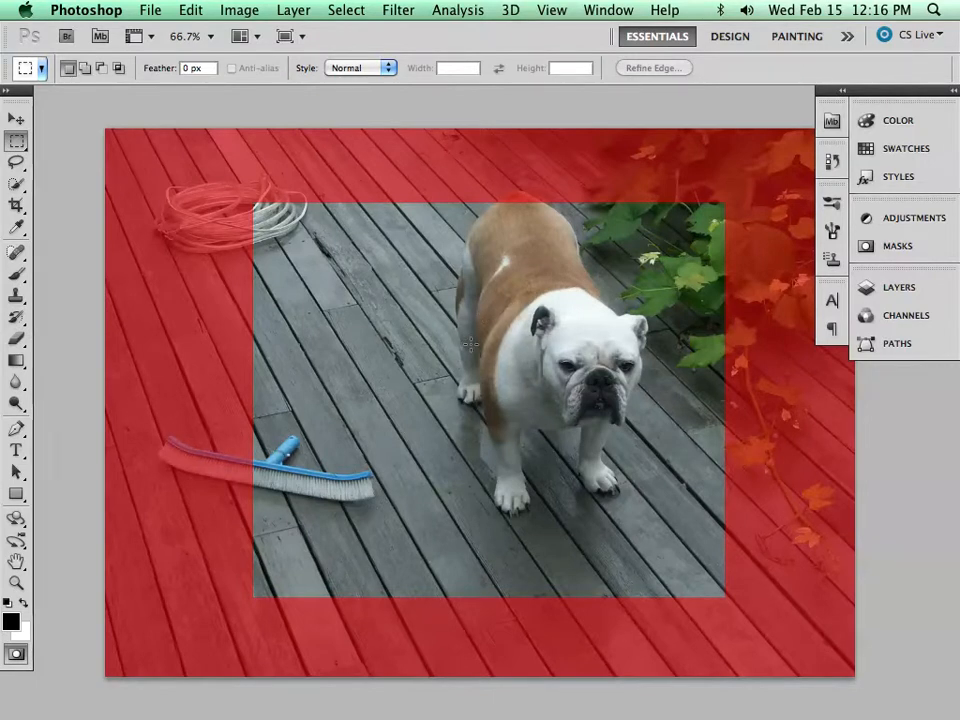
{"action": "key", "text": "q"}
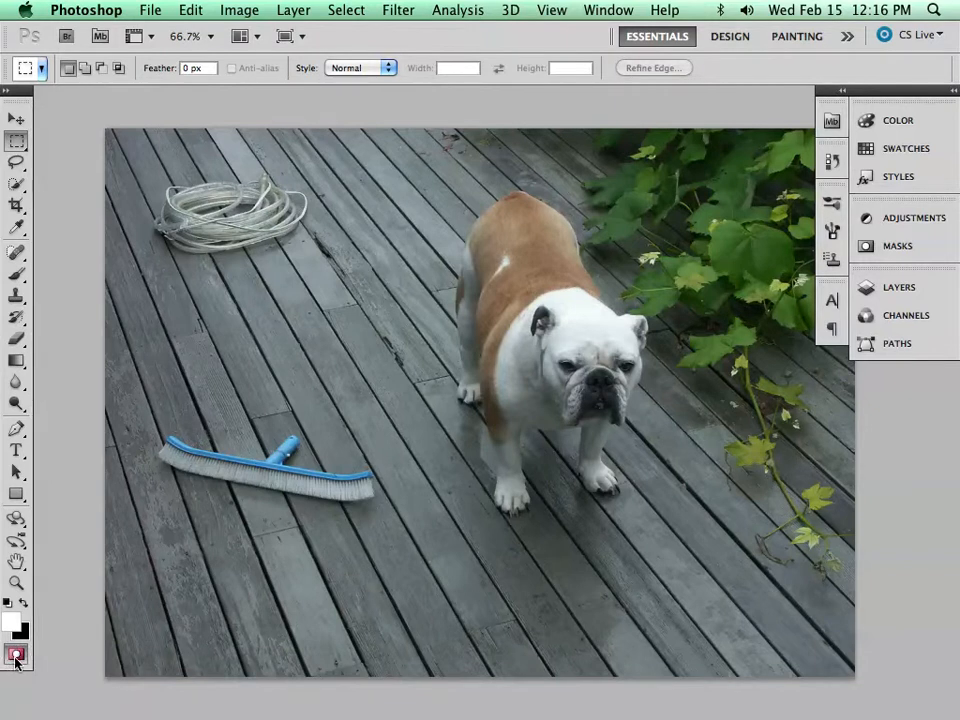
- Check the Quick Mask options without changing them, and deselect the rectangle around the dog
{"action": "double_click", "coordinate": [15, 656]}
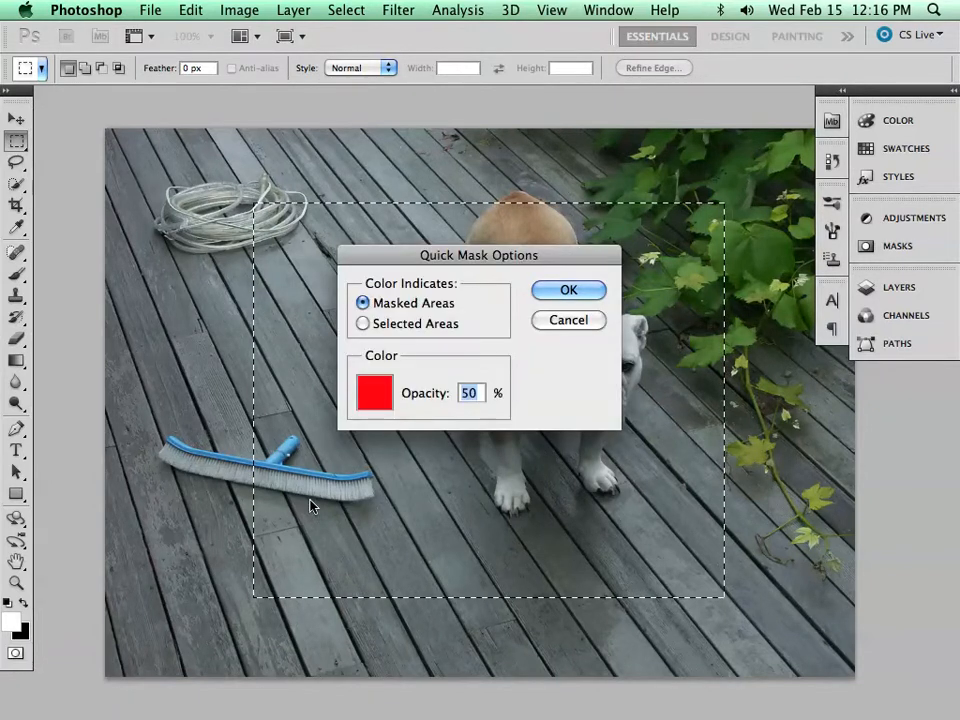
{"action": "left_click", "coordinate": [565, 320]}
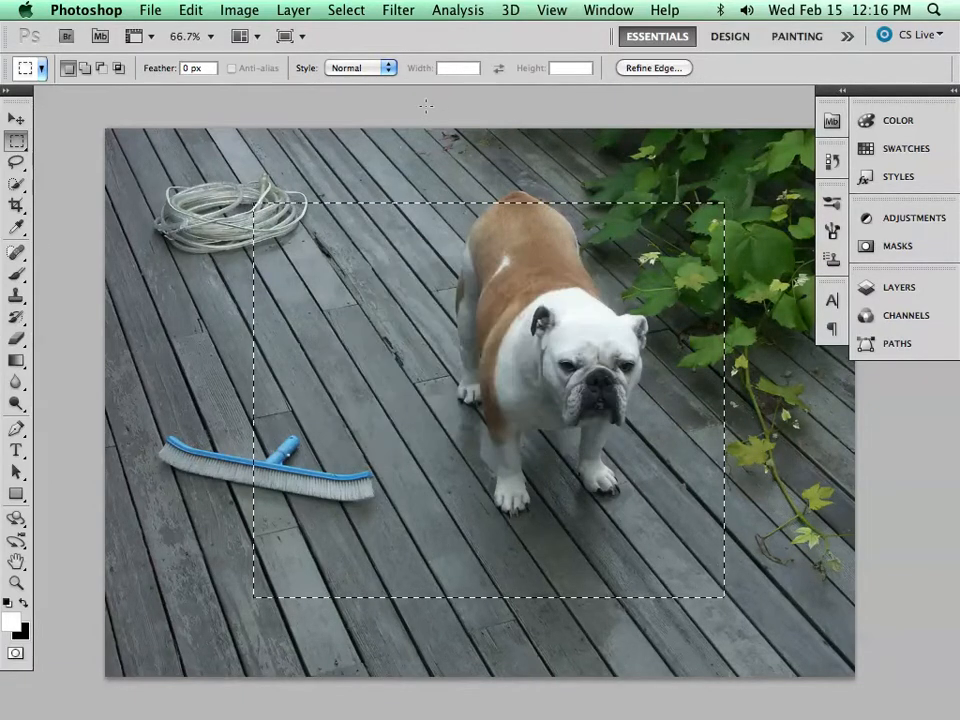
{"action": "left_click", "coordinate": [340, 10]}
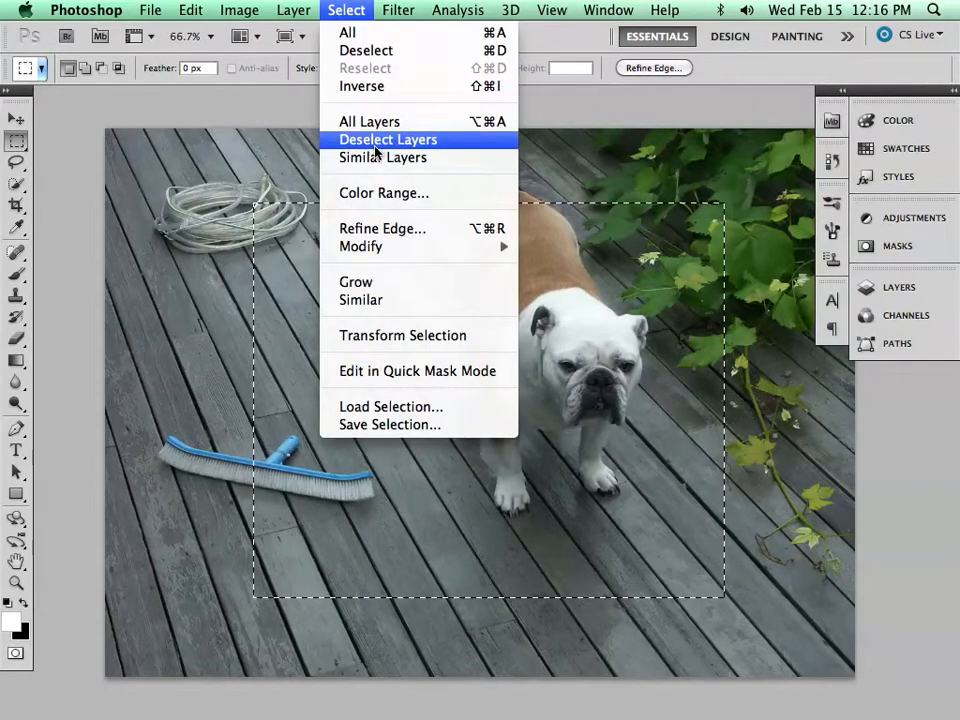
{"action": "left_click", "coordinate": [358, 52]}
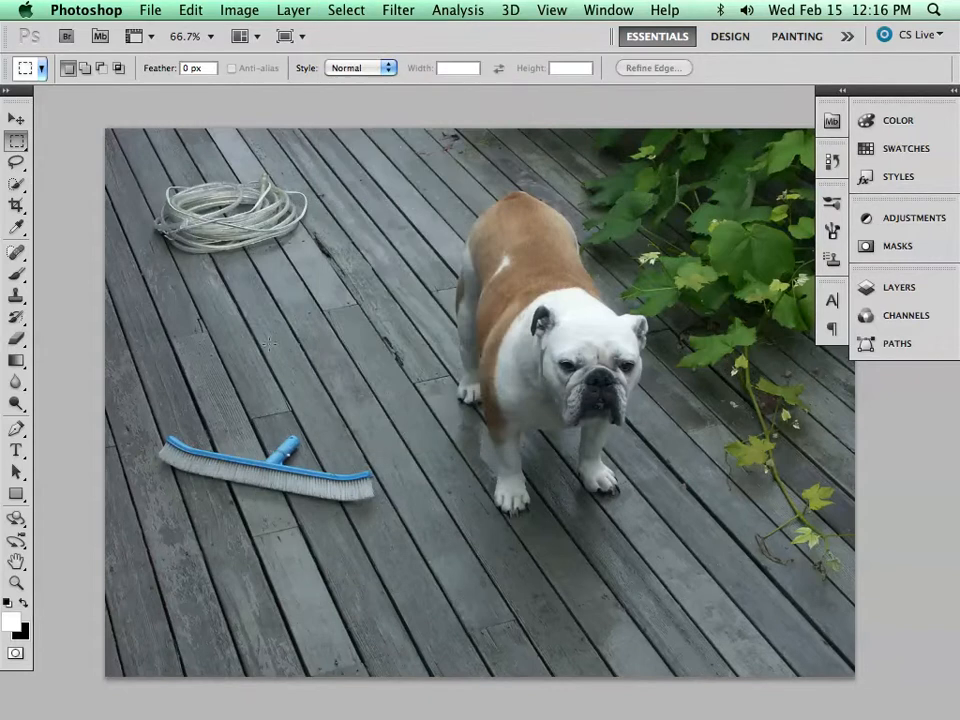
- Set the Quick Mask colour to indicate selected areas at 100% opacity
{"action": "double_click", "coordinate": [15, 653]}
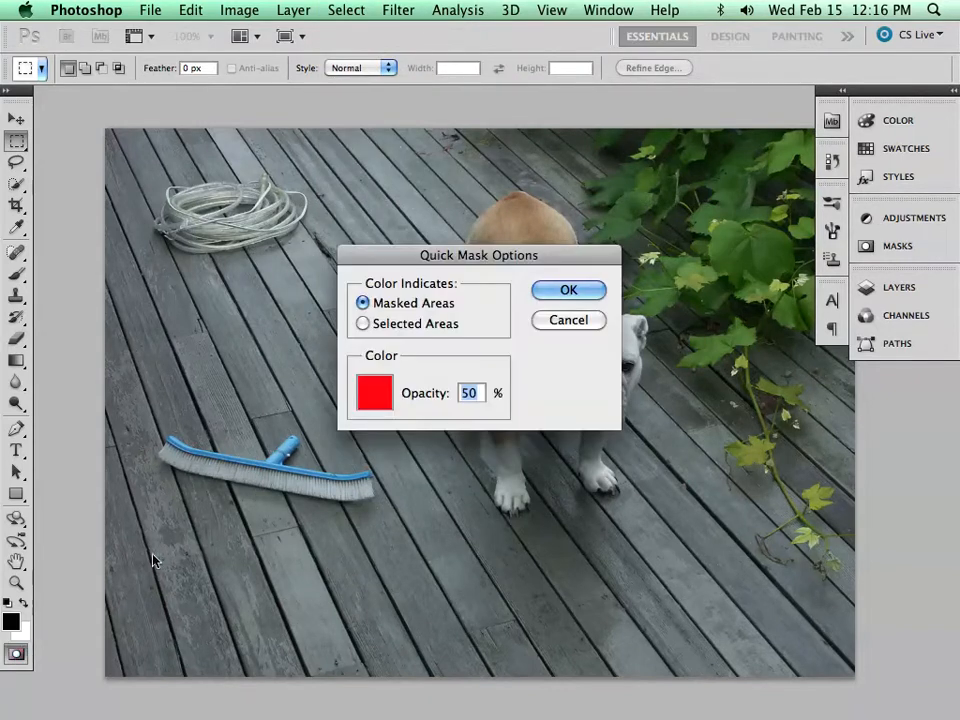
{"action": "left_click", "coordinate": [365, 324]}
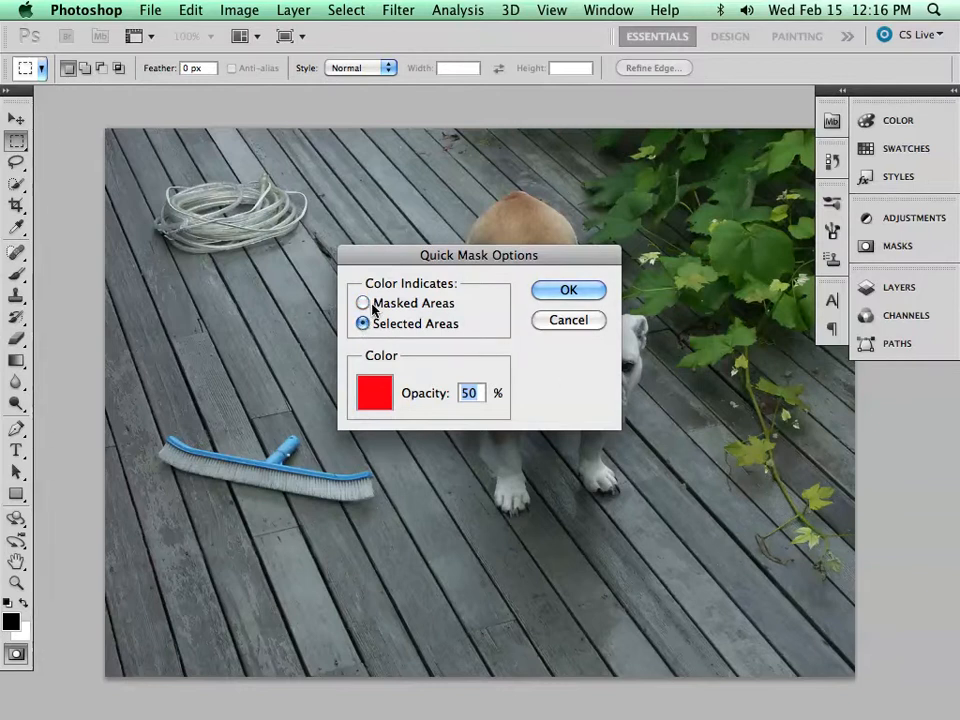
{"action": "type", "text": "100"}
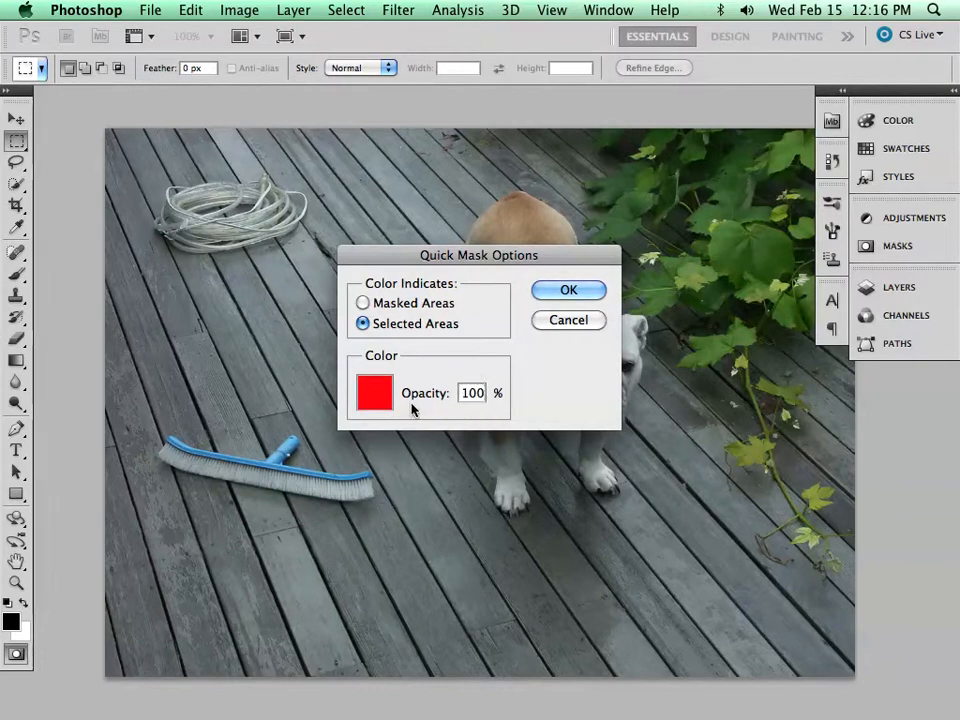
{"action": "left_click", "coordinate": [564, 292]}
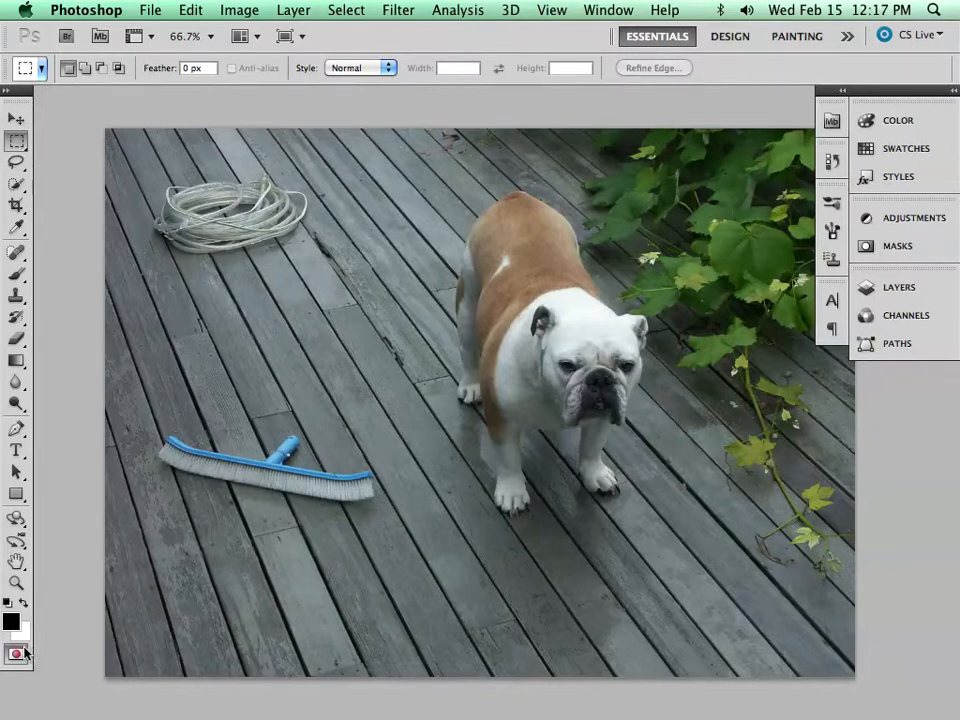
- Draw a large rectangular selection slightly inside the photo's edges in standard mode and turn it into a quick mask
{"action": "key", "text": "x"}
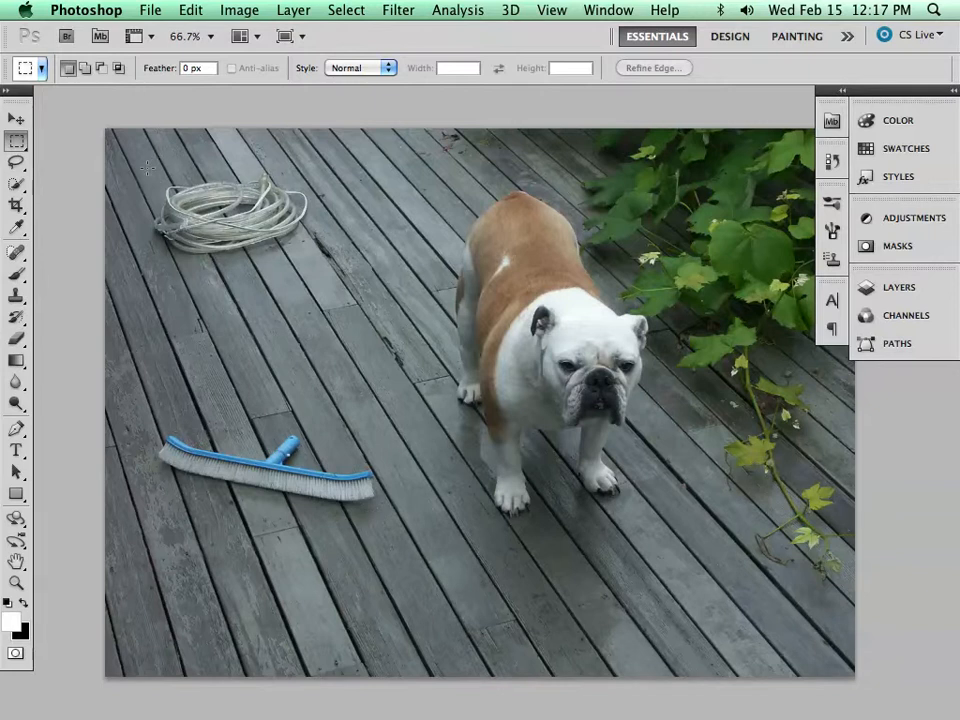
{"action": "left_click_drag", "start_coordinate": [146, 164], "coordinate": [801, 644]}
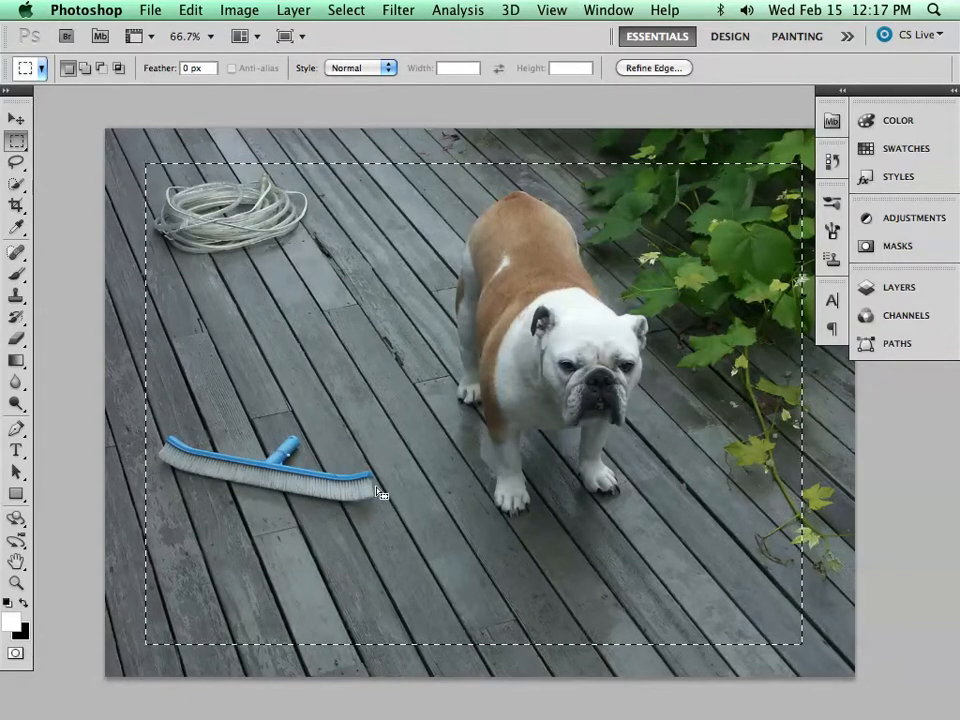
{"action": "left_click", "coordinate": [17, 656]}
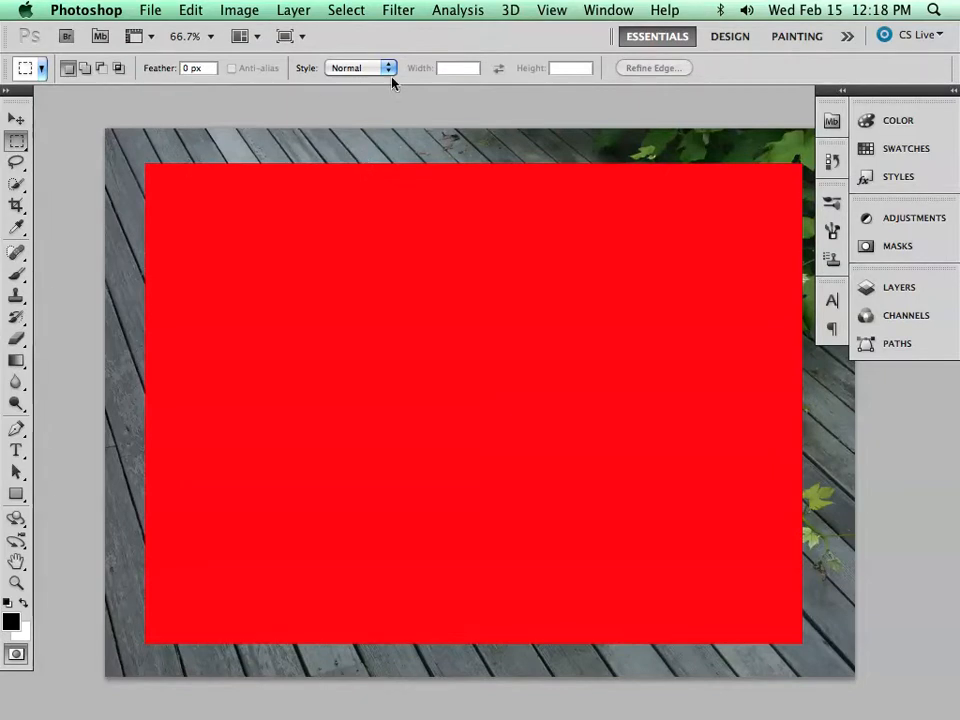
- Soften the quick mask's edges with a Gaussian Blur at a radius of 31.9 pixels
{"action": "left_click", "coordinate": [399, 10]}
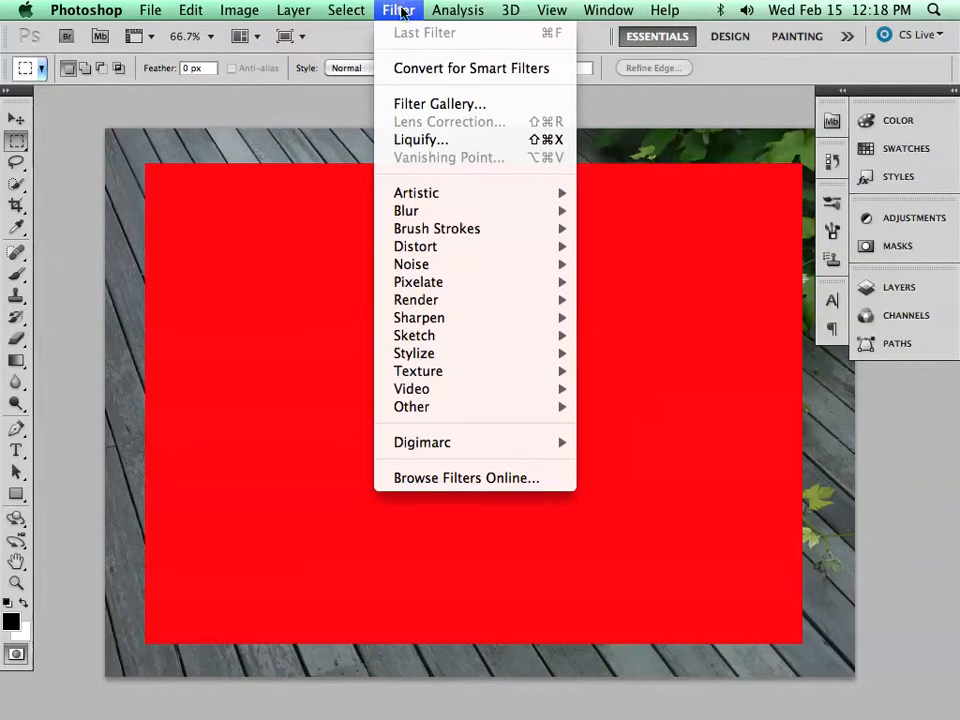
{"action": "mouse_move", "coordinate": [446, 271]}
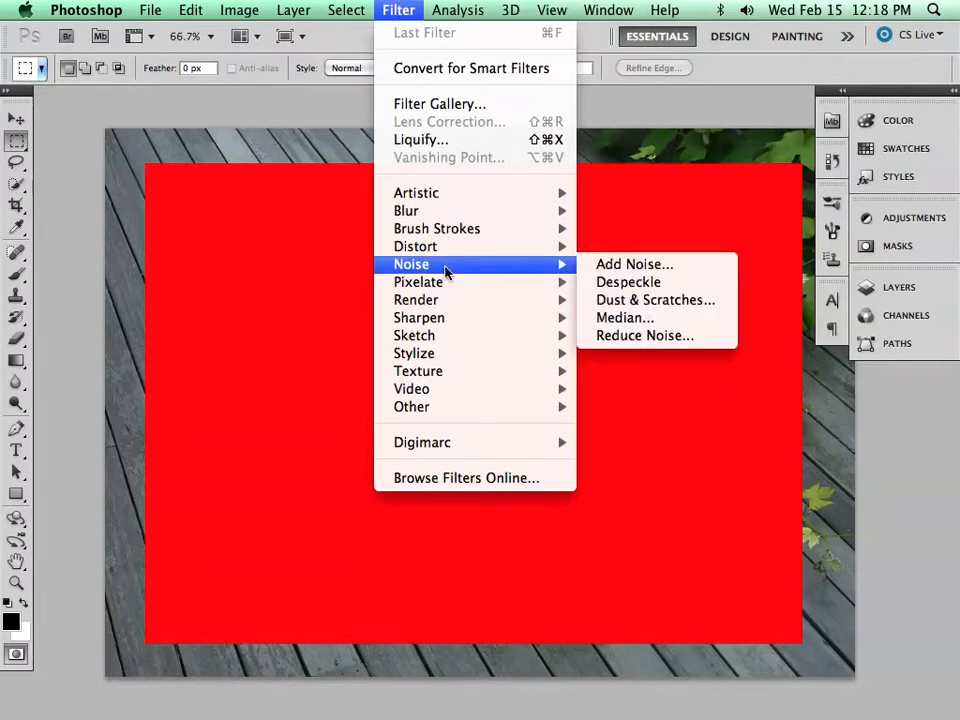
{"action": "mouse_move", "coordinate": [454, 212]}
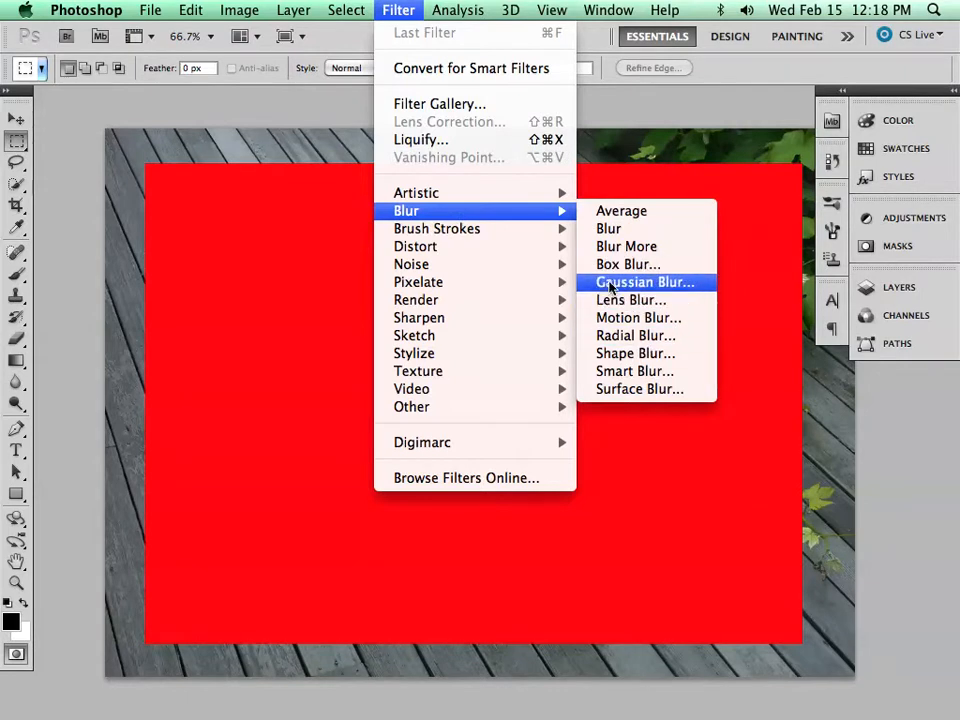
{"action": "left_click", "coordinate": [682, 292]}
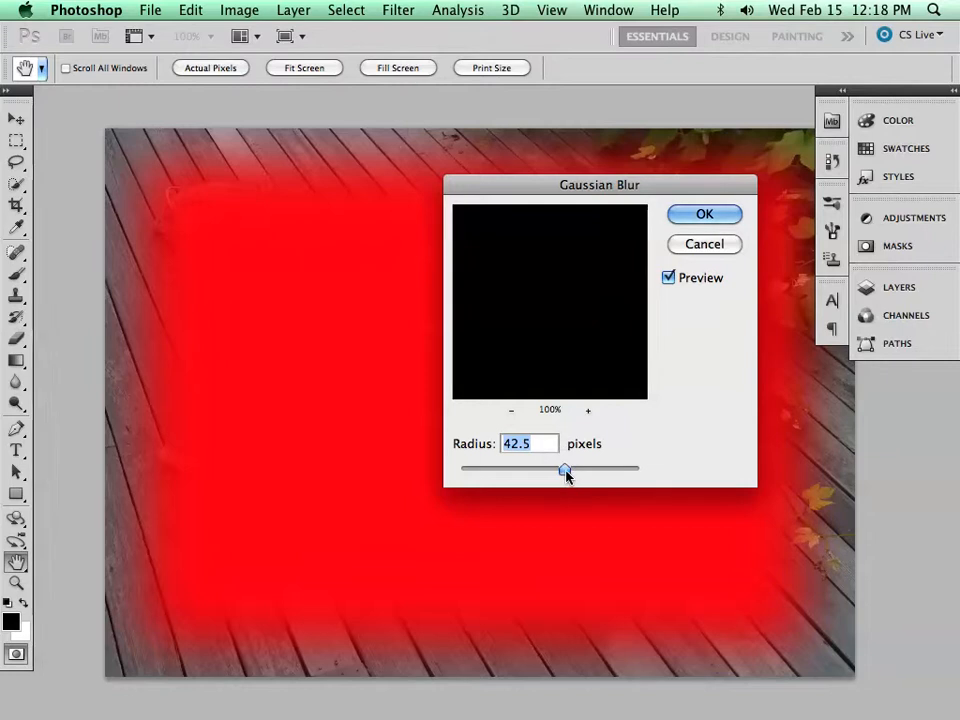
{"action": "left_click_drag", "start_coordinate": [499, 475], "coordinate": [477, 475]}
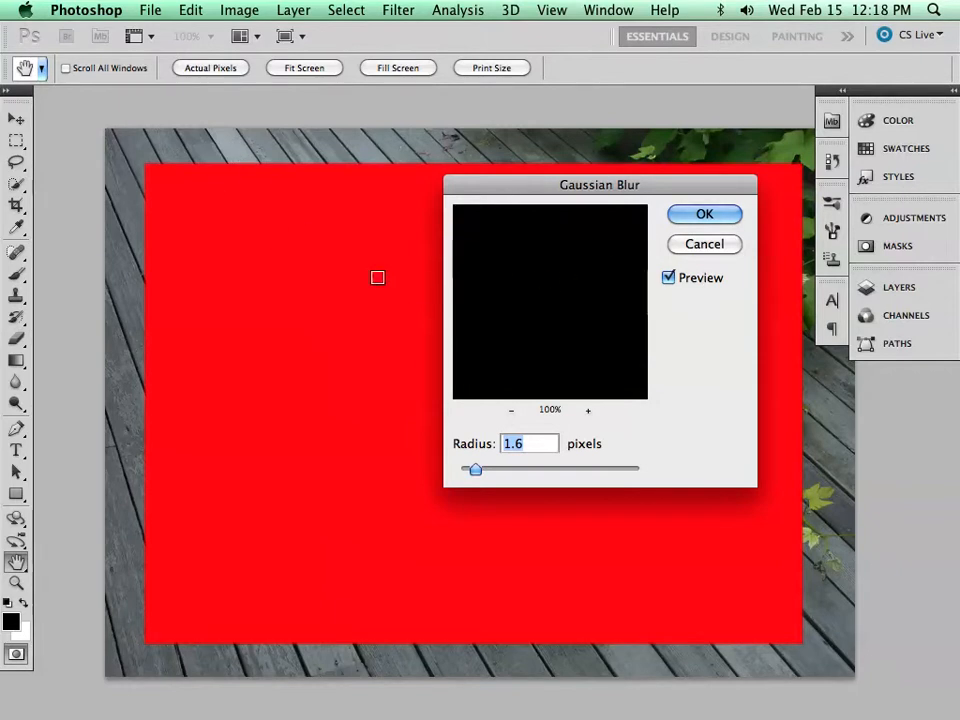
{"action": "left_click", "coordinate": [144, 273]}
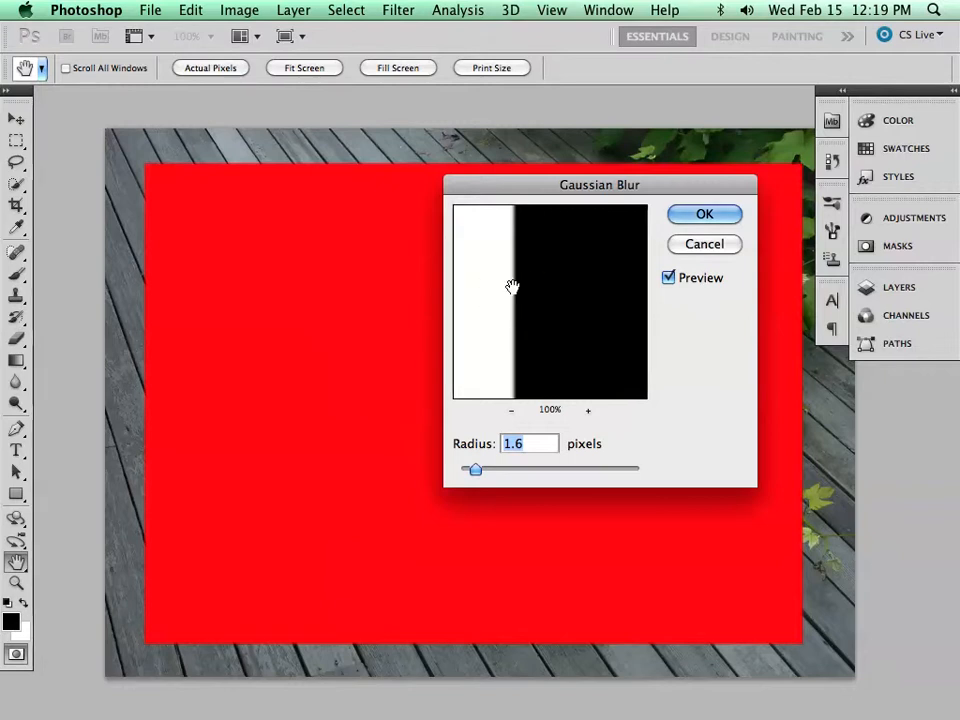
{"action": "left_click_drag", "start_coordinate": [476, 469], "coordinate": [538, 473]}
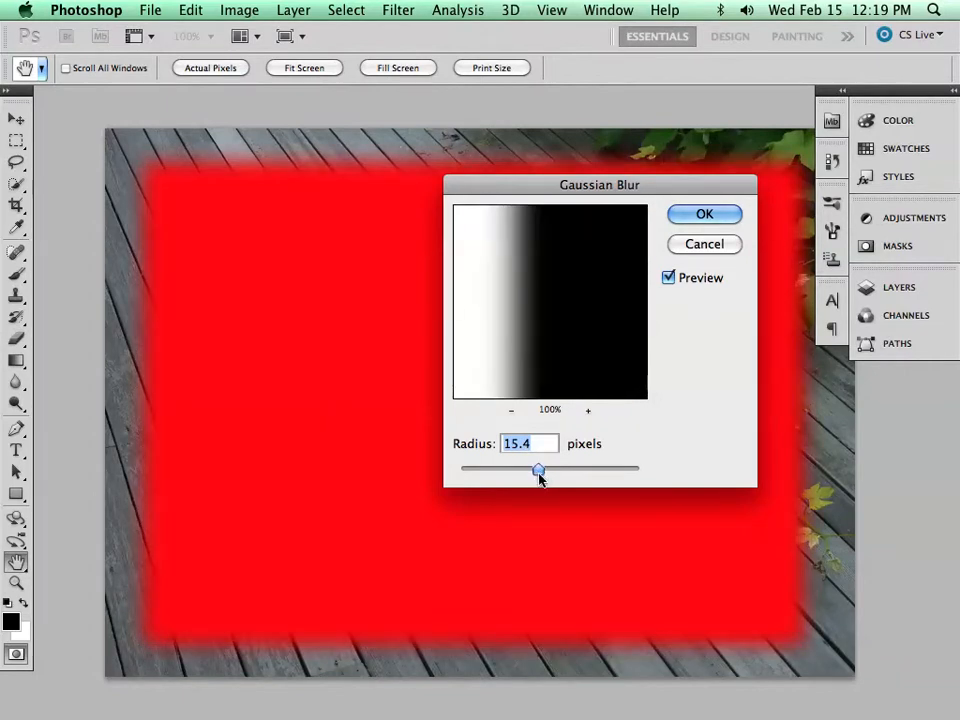
{"action": "left_click_drag", "start_coordinate": [550, 476], "coordinate": [552, 477]}
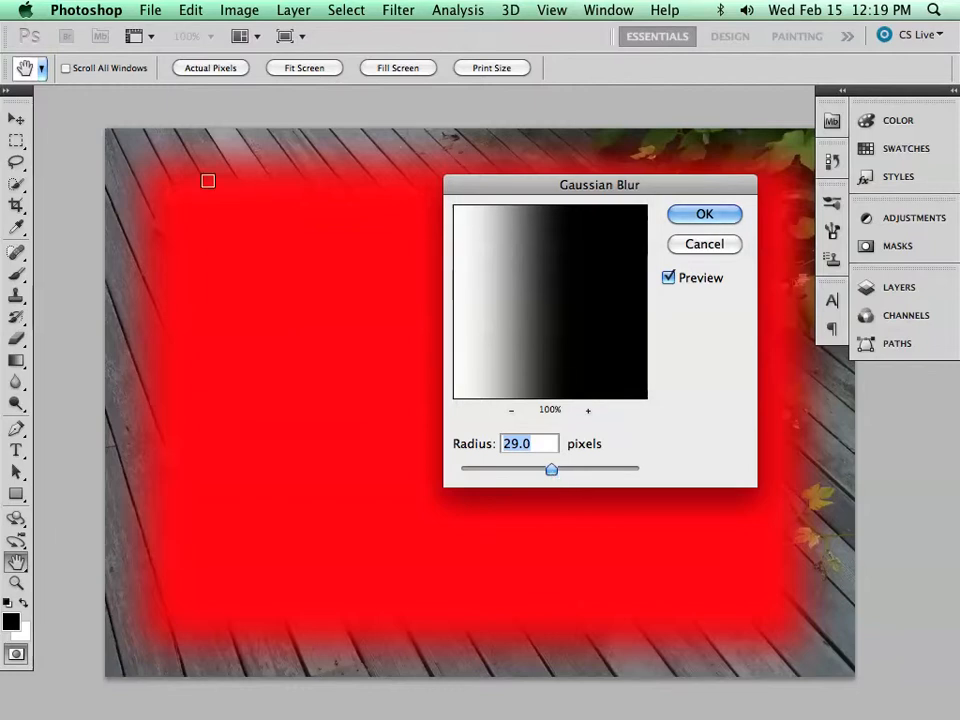
{"action": "left_click_drag", "start_coordinate": [557, 474], "coordinate": [639, 476]}
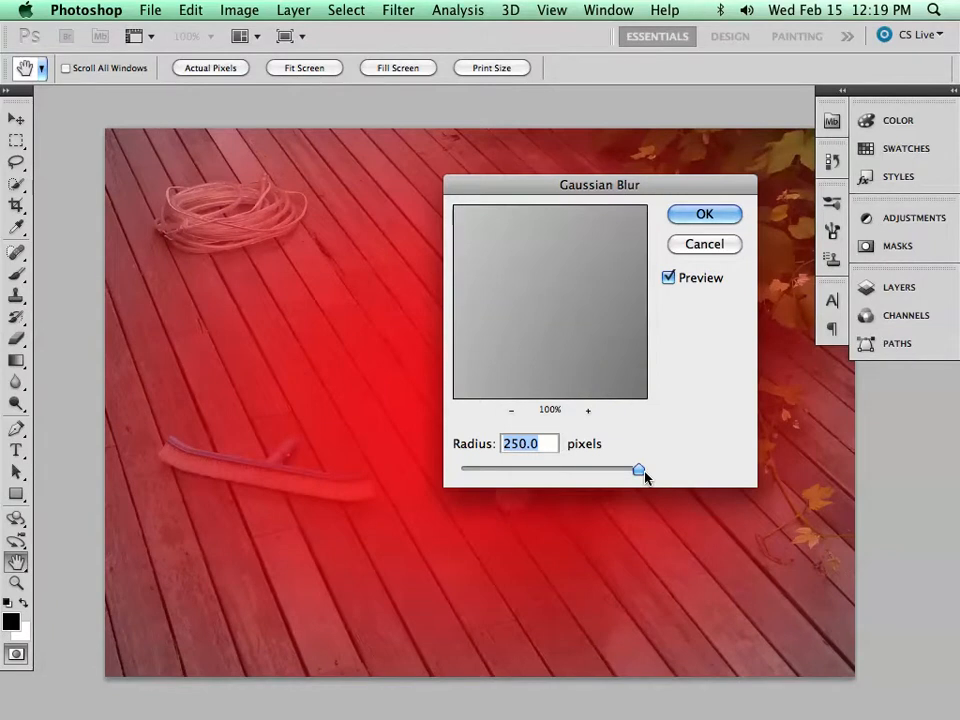
{"action": "left_click_drag", "start_coordinate": [641, 474], "coordinate": [555, 476]}
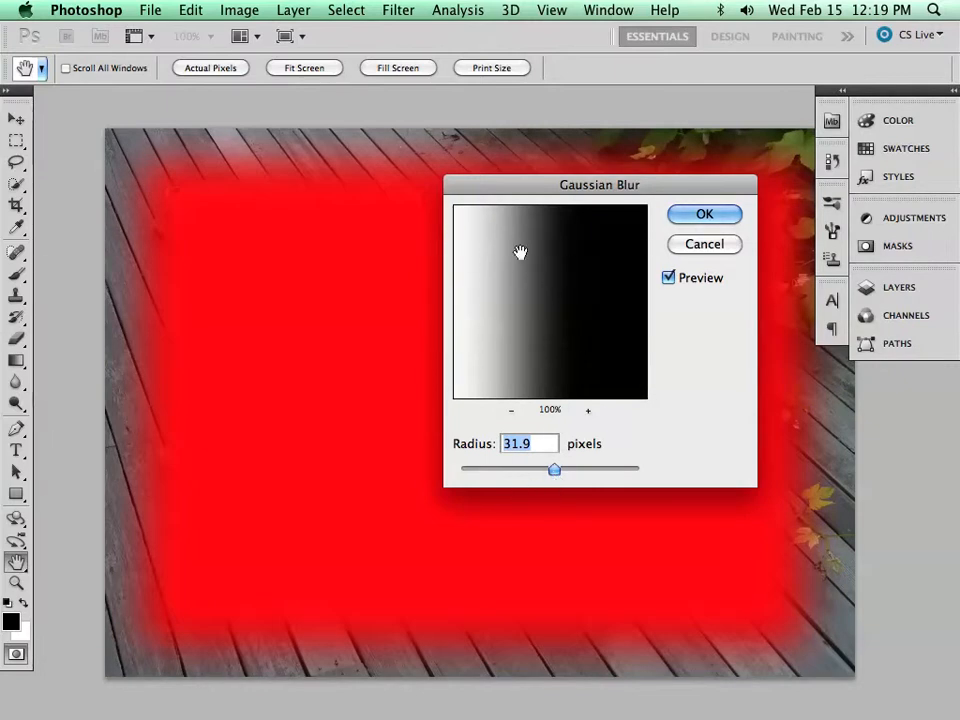
{"action": "left_click", "coordinate": [704, 213]}
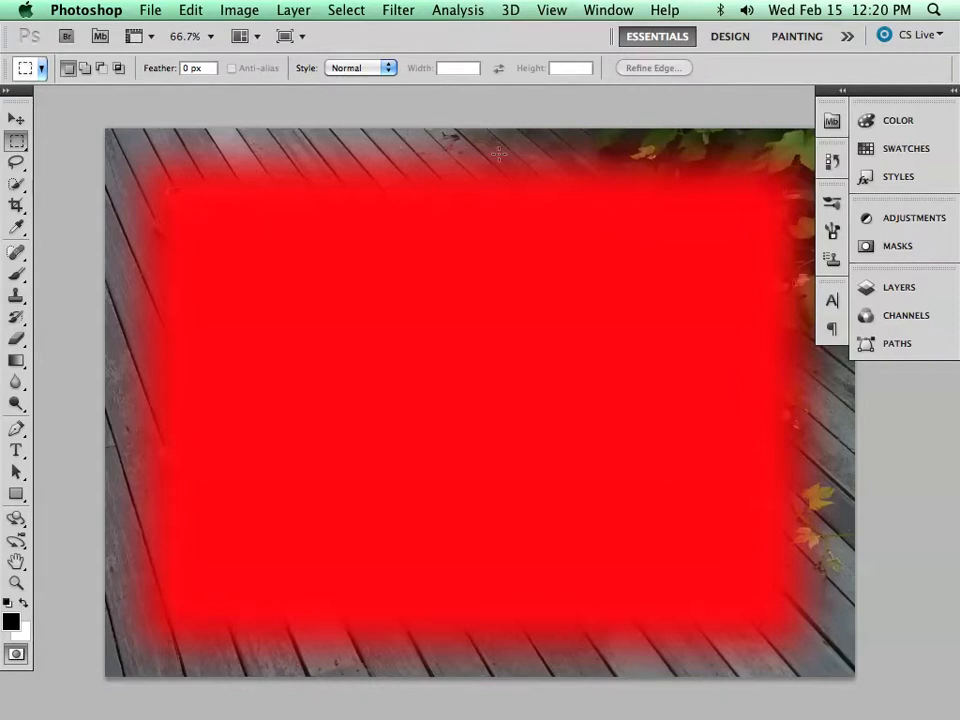
- Convert the blurred quick mask back into a selection and make Layer 0 active with the Move tool ready
{"action": "left_click", "coordinate": [15, 656]}
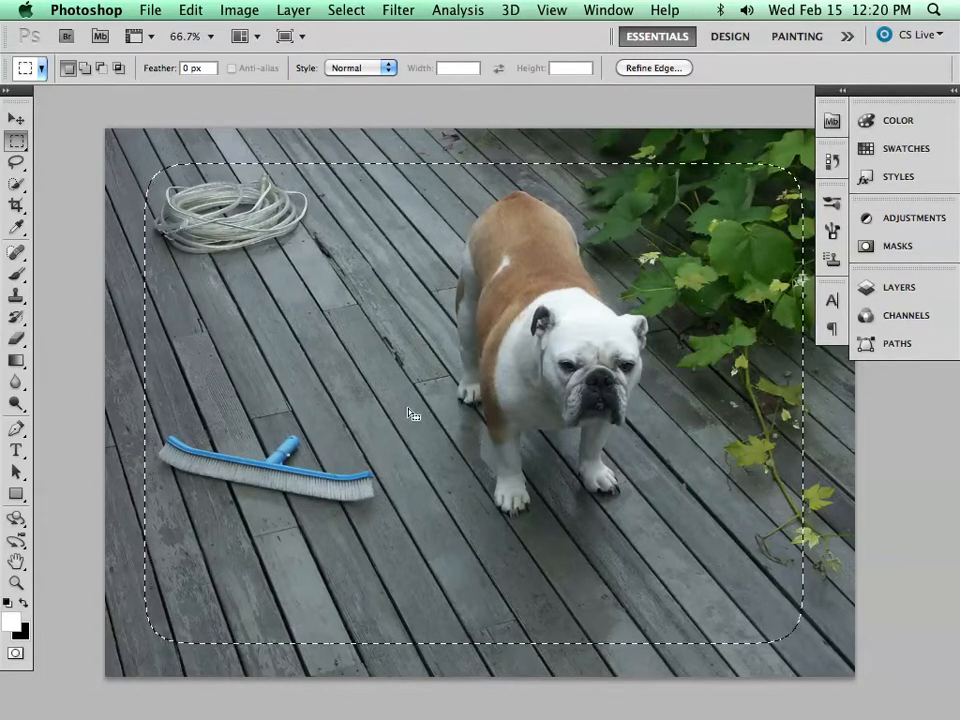
{"action": "key", "text": "v"}
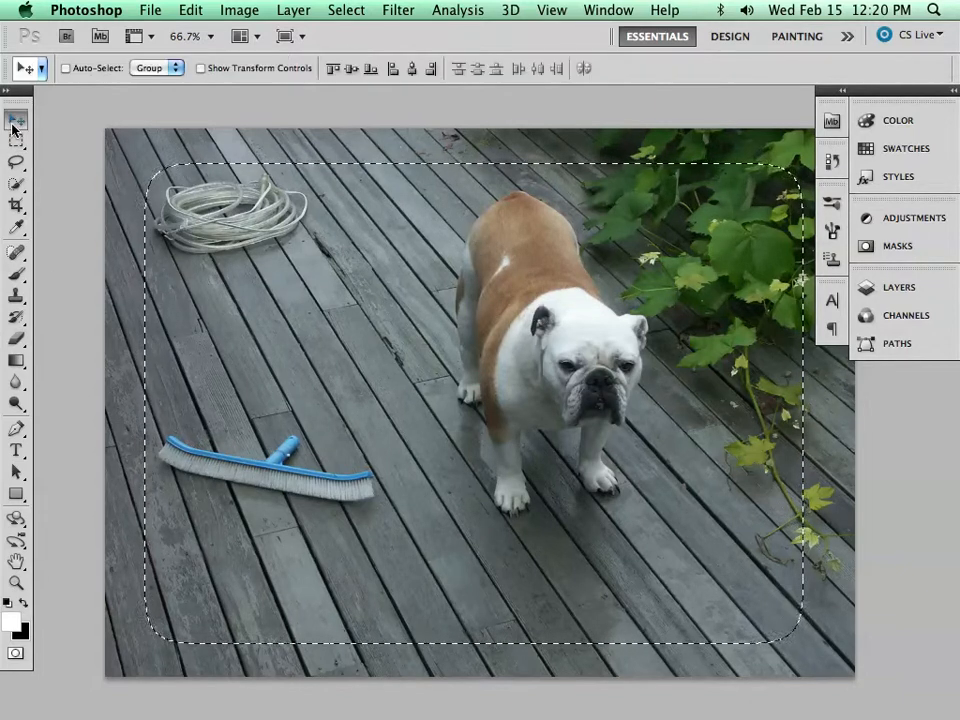
{"action": "left_click", "coordinate": [886, 287]}
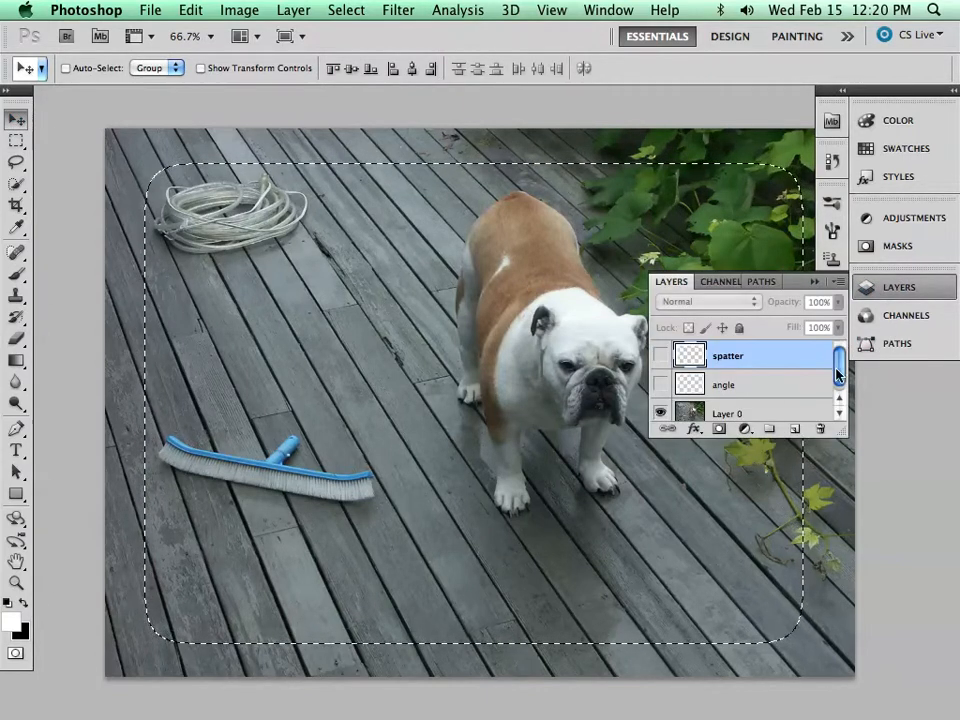
{"action": "scroll", "coordinate": [838, 390], "scroll_direction": "down", "scroll_amount": 1}
{"action": "left_click", "coordinate": [739, 412]}
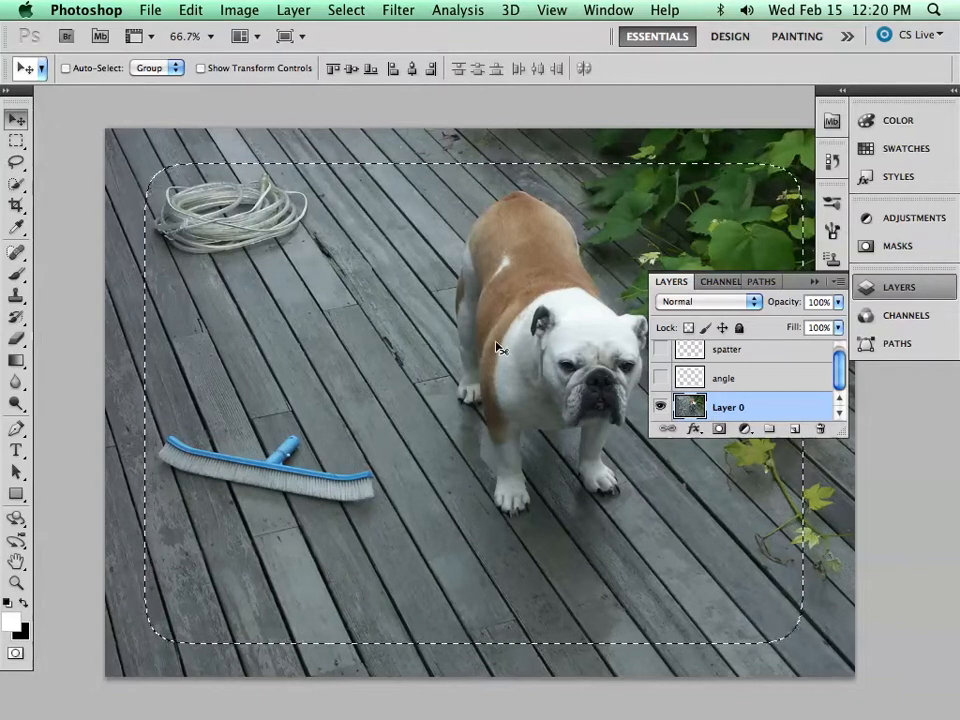
{"action": "double_click", "coordinate": [756, 410]}
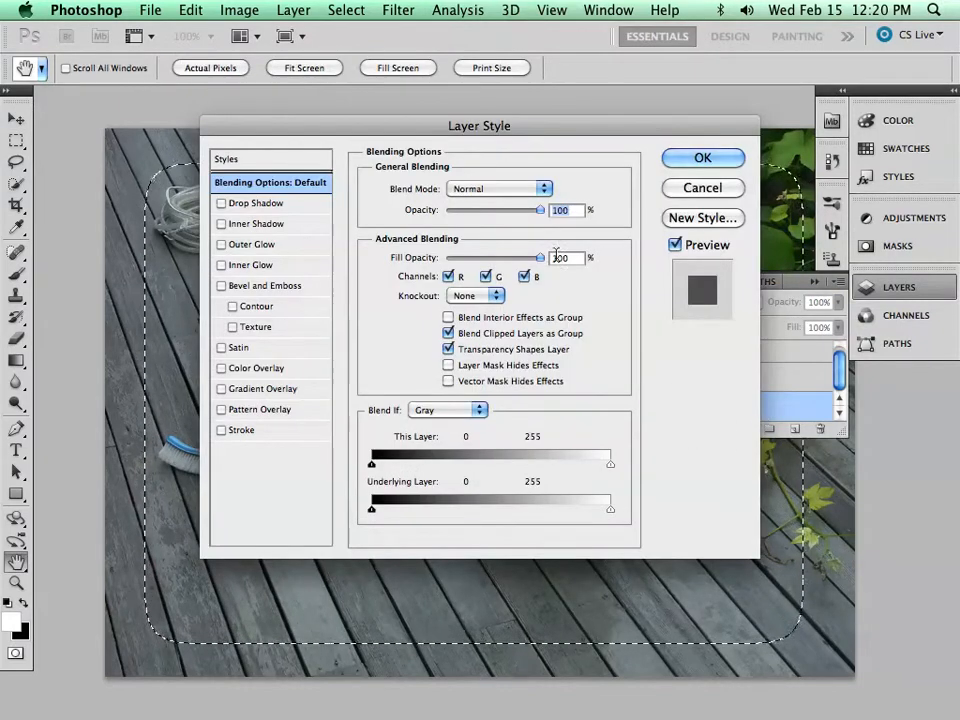
{"action": "left_click", "coordinate": [686, 190]}
{"action": "double_click", "coordinate": [697, 409]}
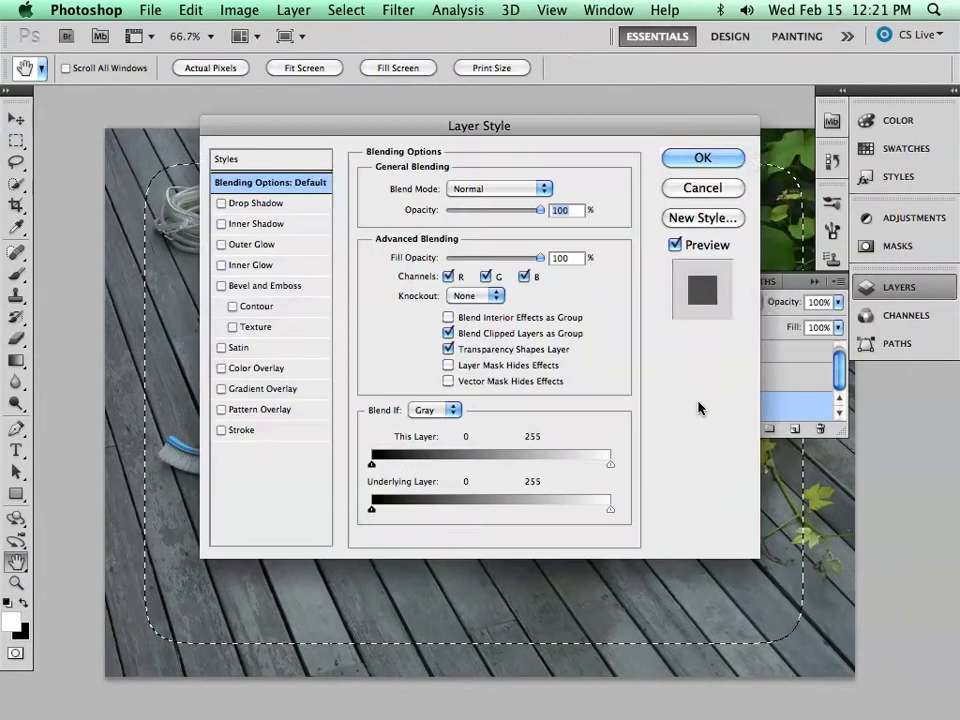
{"action": "left_click", "coordinate": [705, 188]}
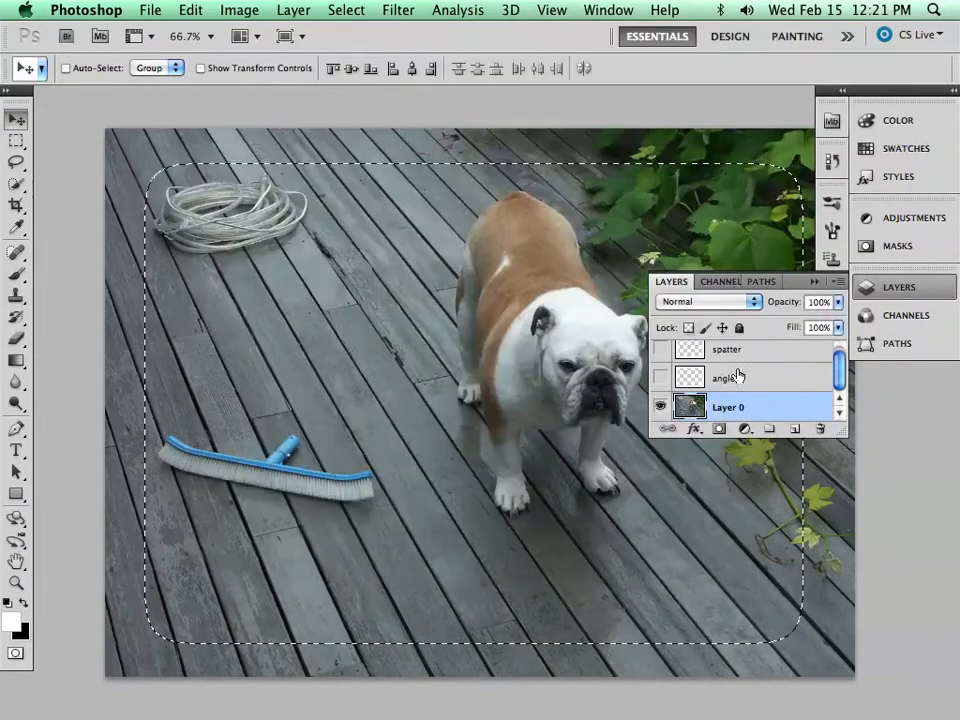
{"action": "double_click", "coordinate": [782, 411]}
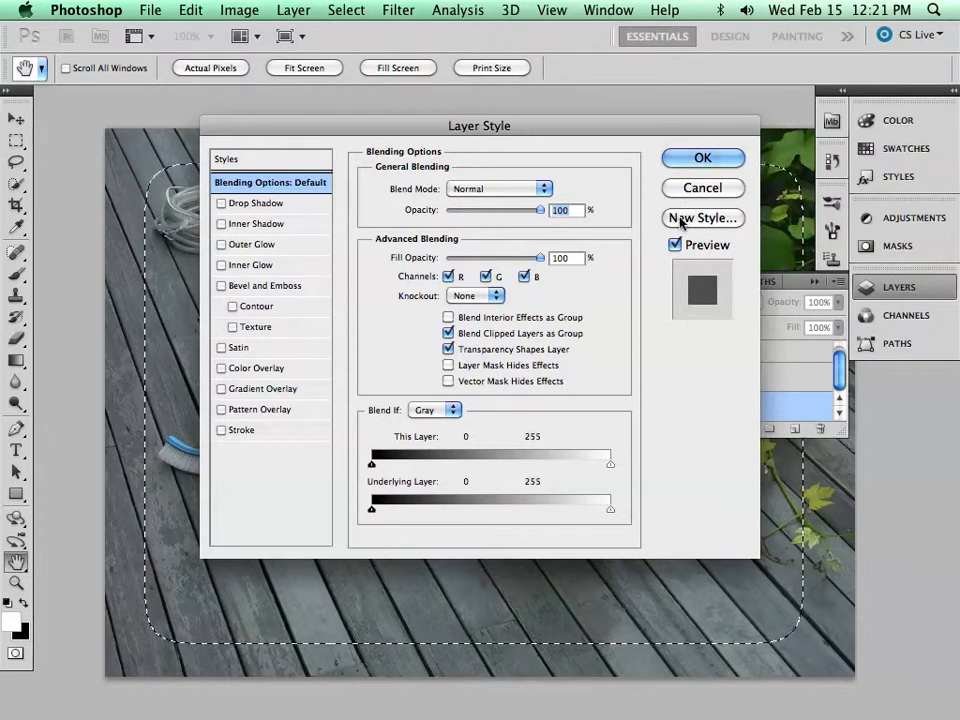
{"action": "left_click", "coordinate": [703, 189]}
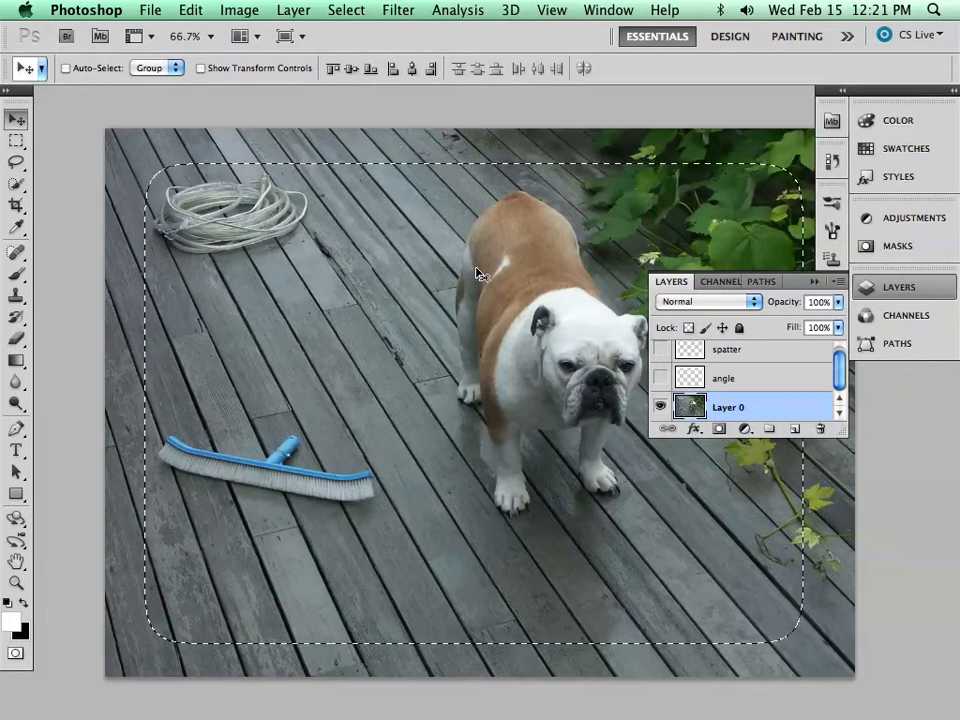
{"action": "double_click", "coordinate": [738, 407]}
{"action": "left_click", "coordinate": [813, 281]}
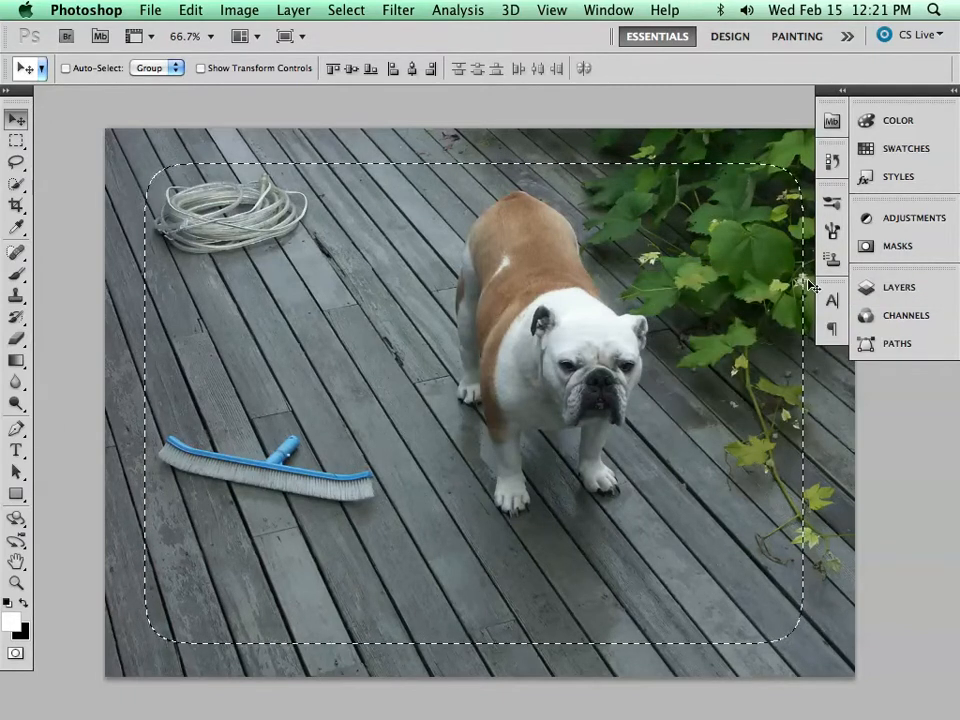
- Try clearing the selected centre of Layer 0, and undo the clear
{"action": "key", "text": "Delete"}
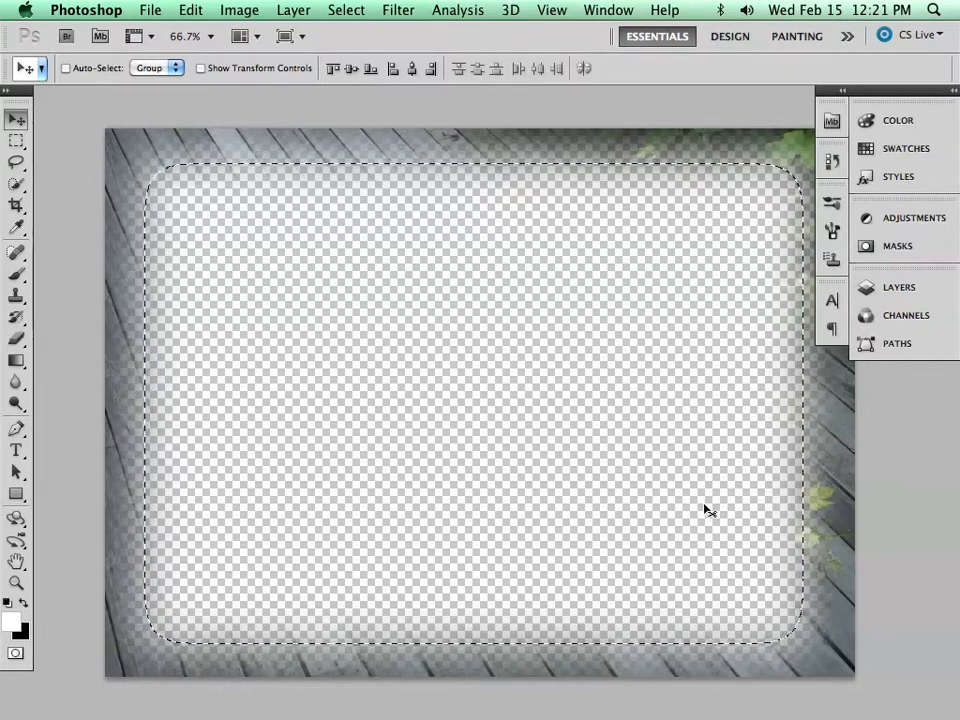
{"action": "left_click", "coordinate": [190, 10]}
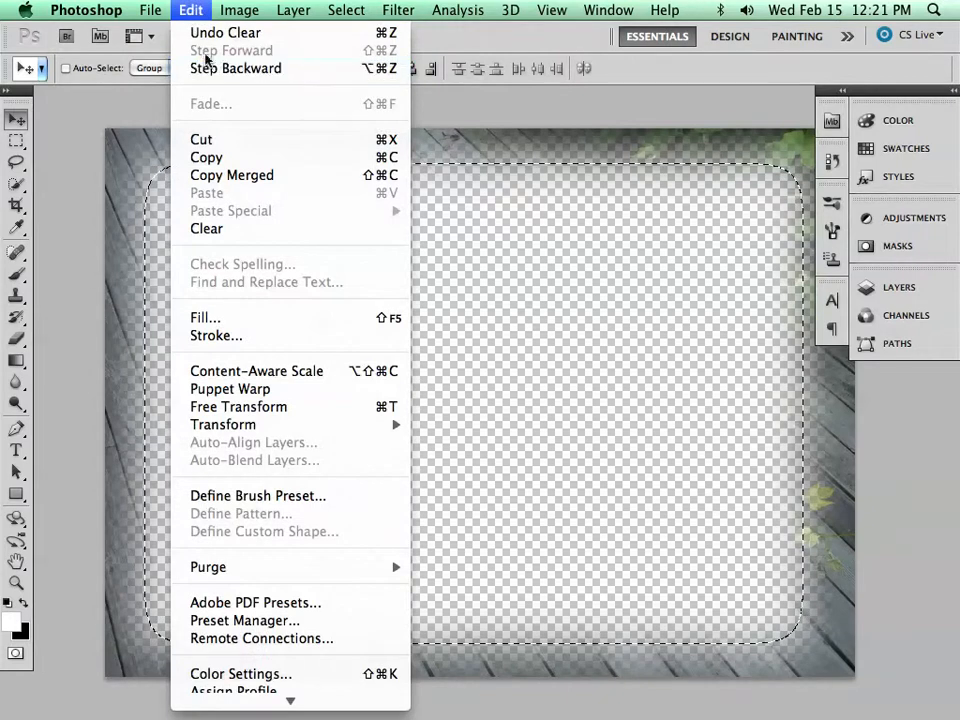
{"action": "left_click", "coordinate": [204, 34]}
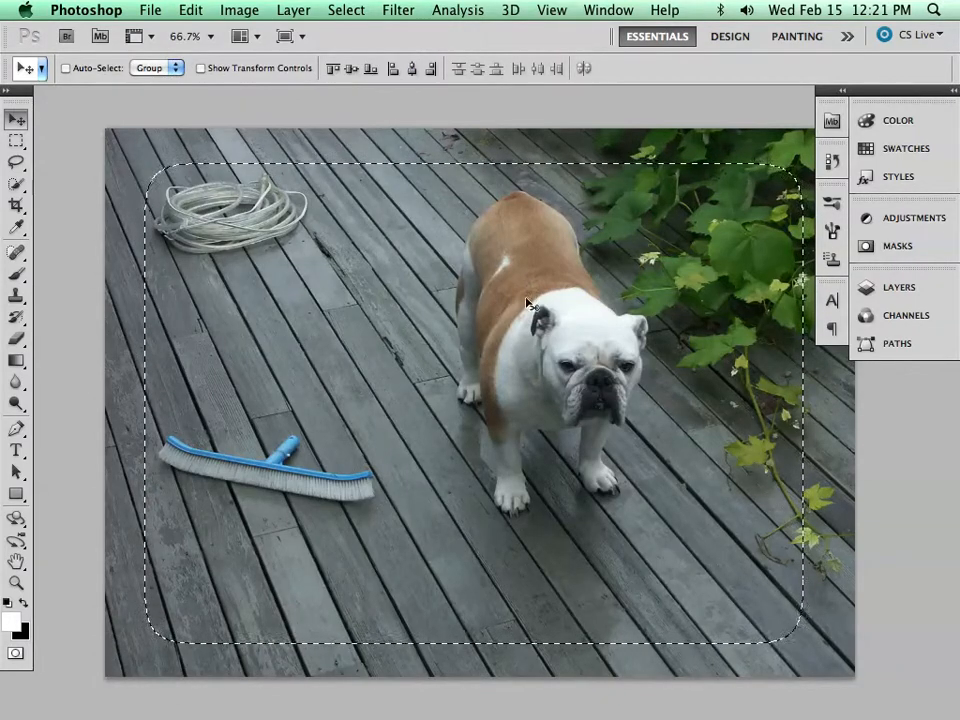
- Invert the selection so that the border around the photo is selected
{"action": "left_click", "coordinate": [353, 12]}
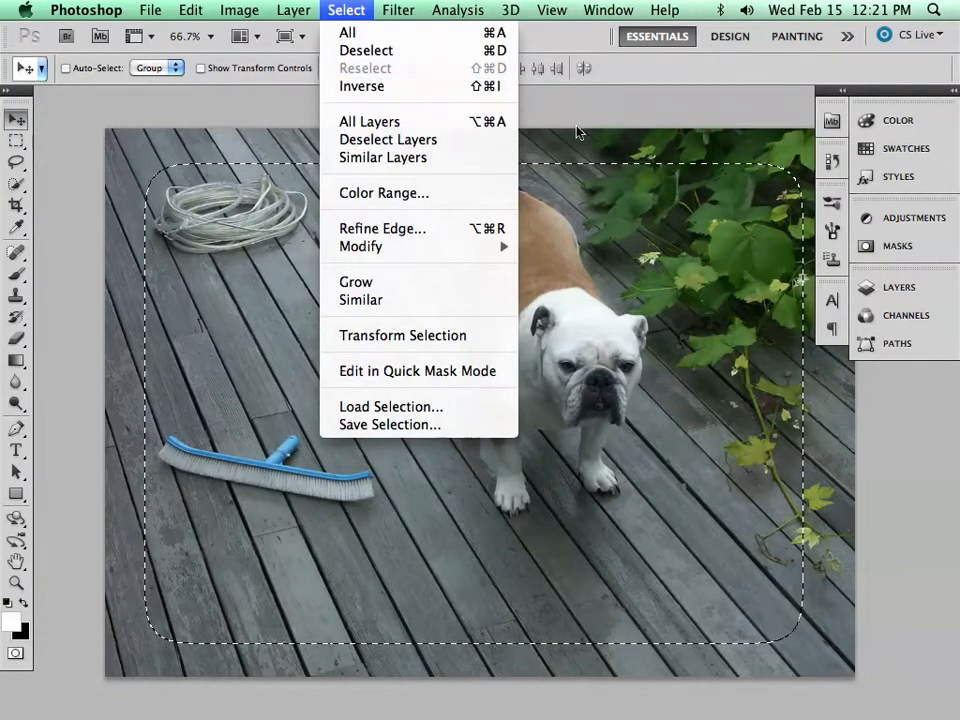
{"action": "left_click", "coordinate": [591, 194]}
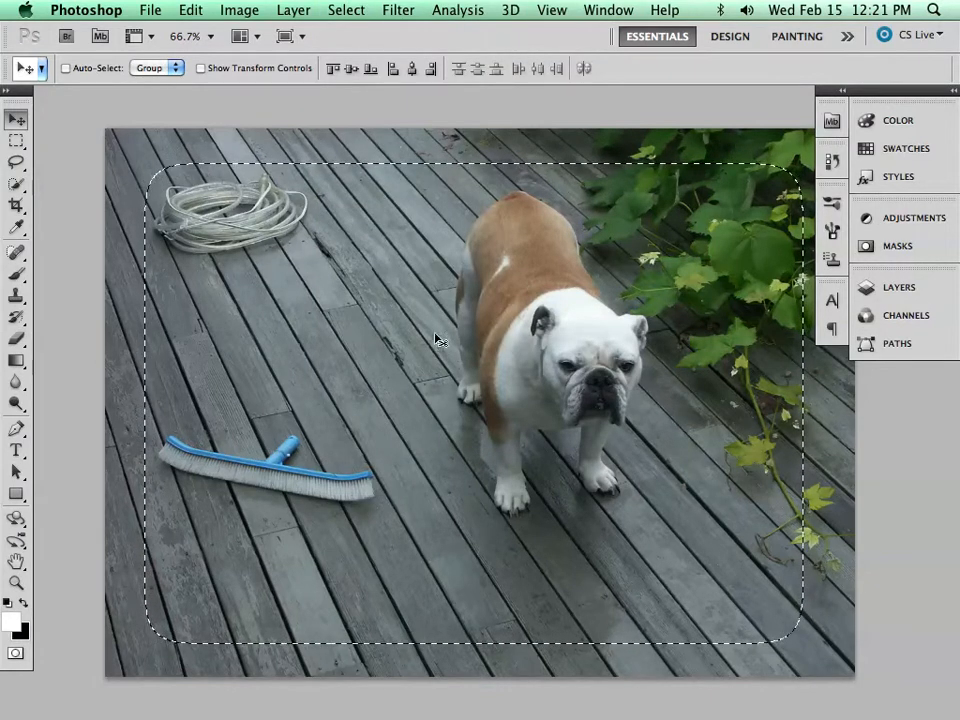
{"action": "left_click", "coordinate": [348, 9]}
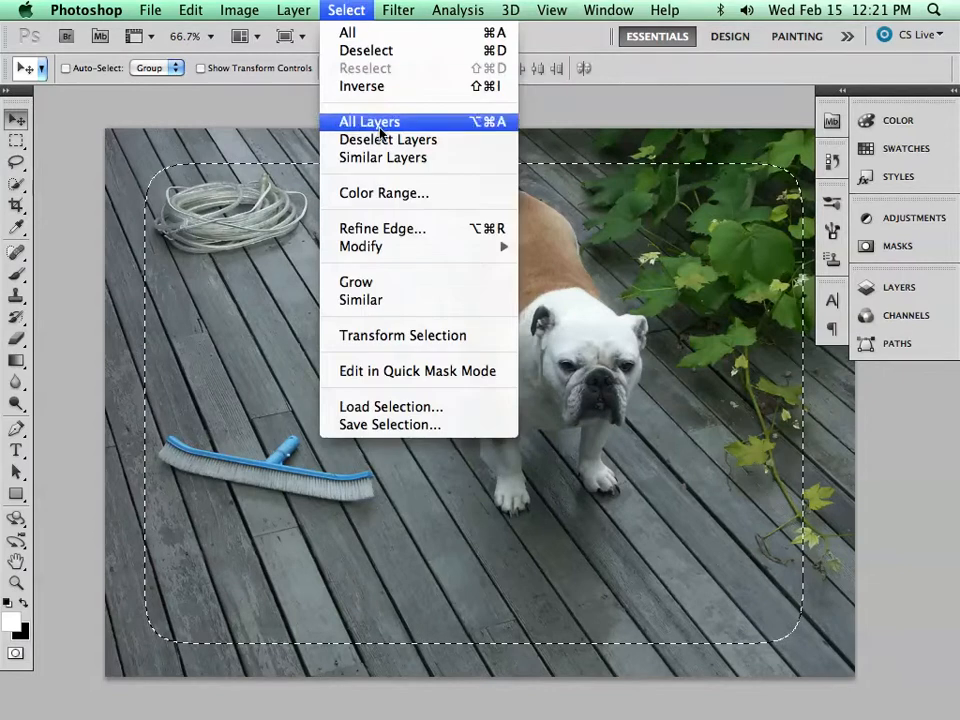
{"action": "left_click", "coordinate": [372, 87]}
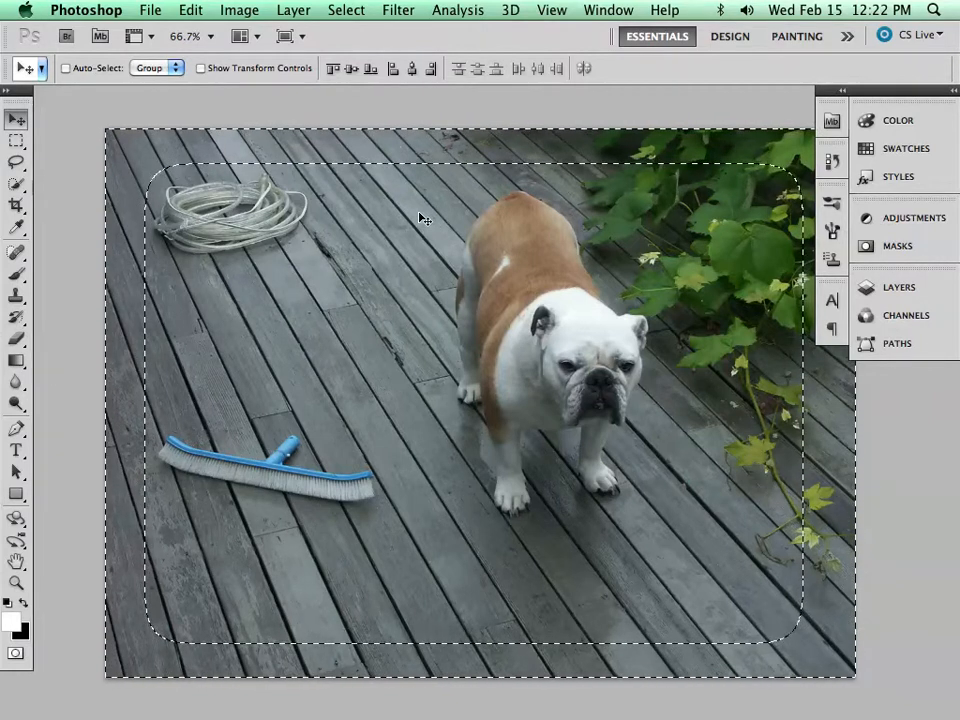
- Try clearing the selected soft border from Layer 0, and undo the clear
{"action": "key", "text": "BackSpace"}
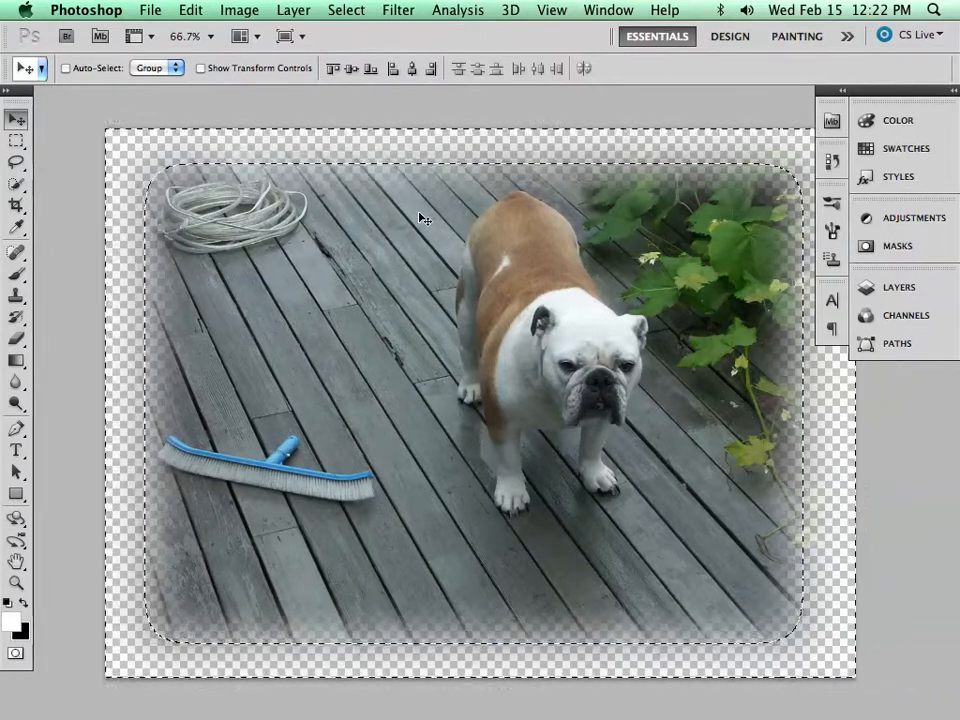
{"action": "left_click", "coordinate": [186, 12]}
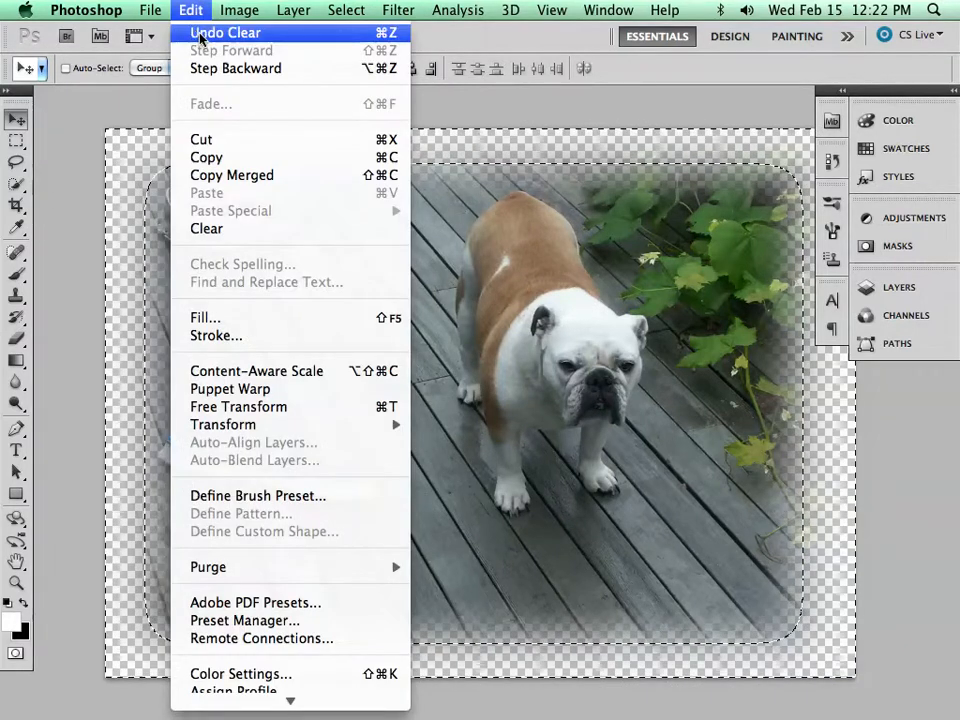
{"action": "left_click", "coordinate": [202, 34]}
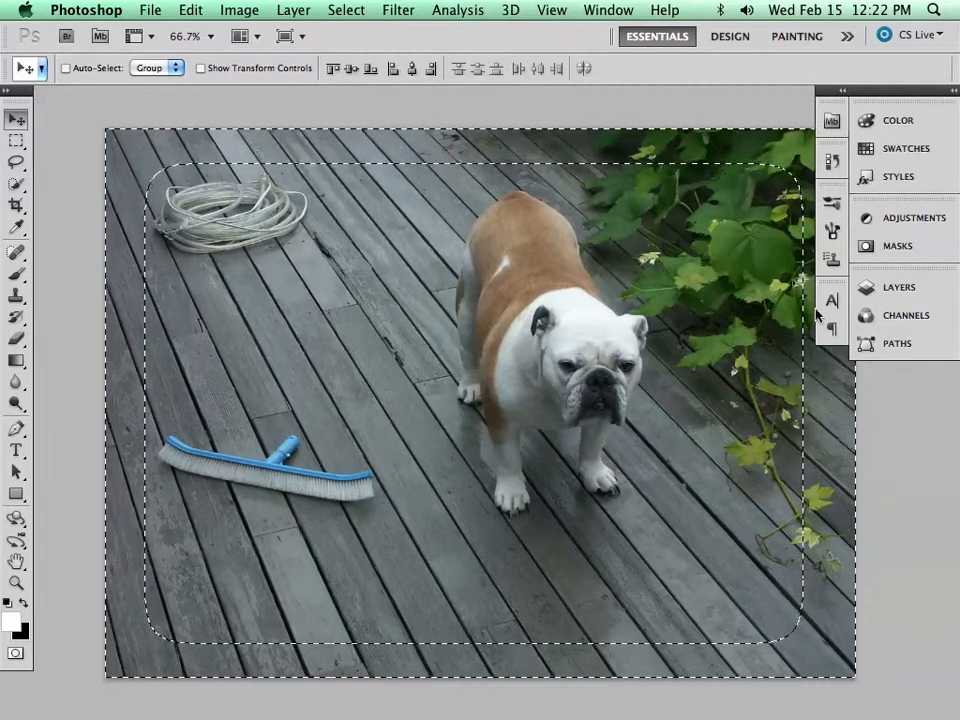
- Create a new layer directly above Layer 0 and name it blur
{"action": "left_click", "coordinate": [871, 298]}
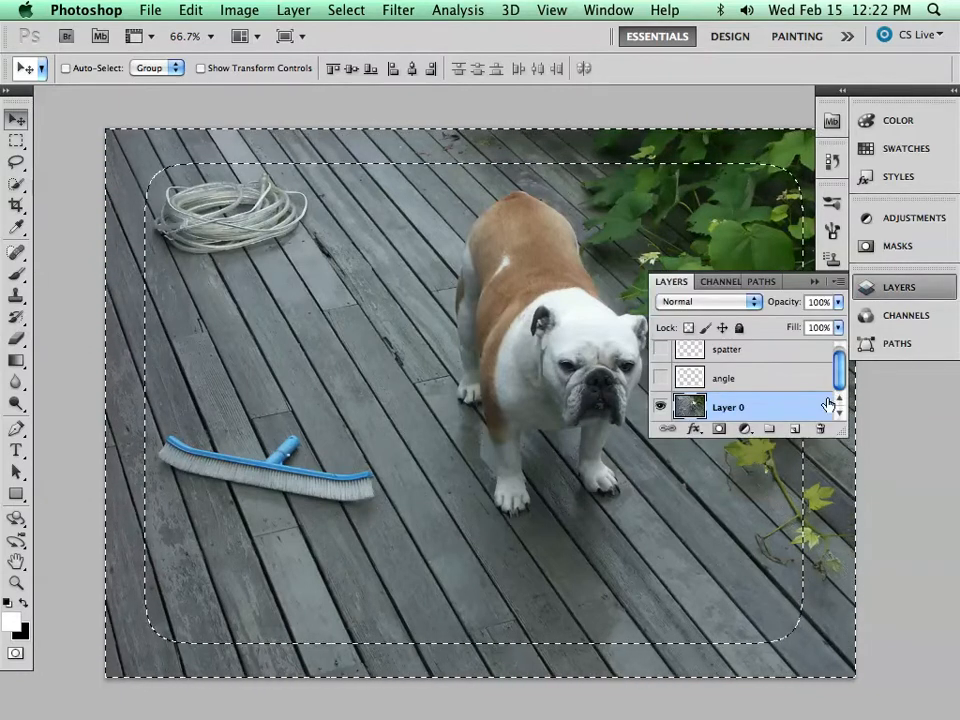
{"action": "left_click_drag", "start_coordinate": [846, 430], "coordinate": [866, 570]}
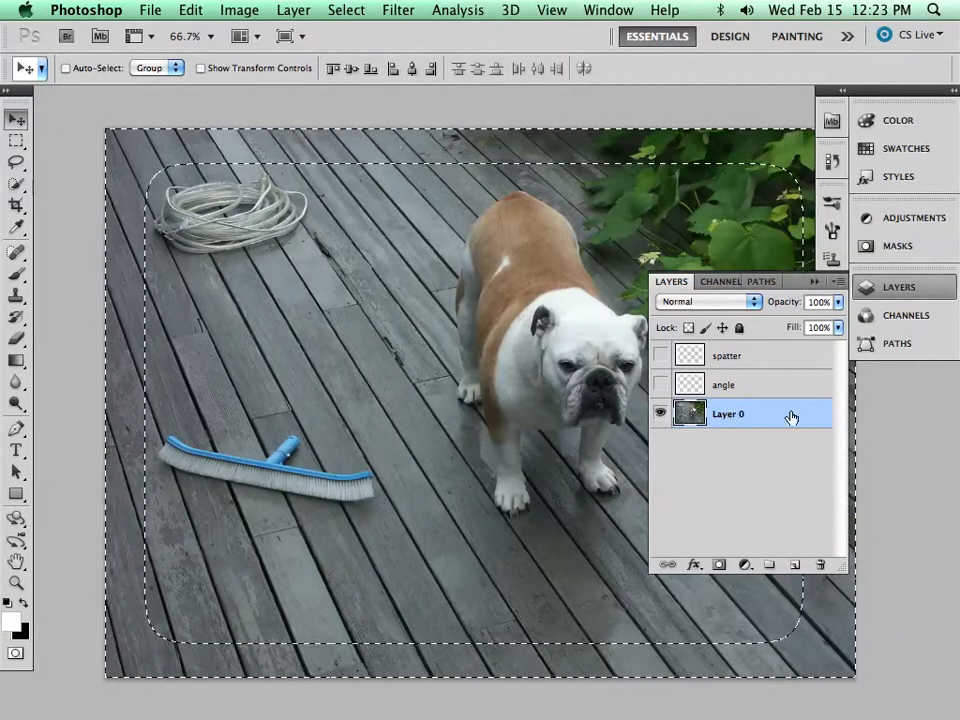
{"action": "double_click", "coordinate": [737, 418]}
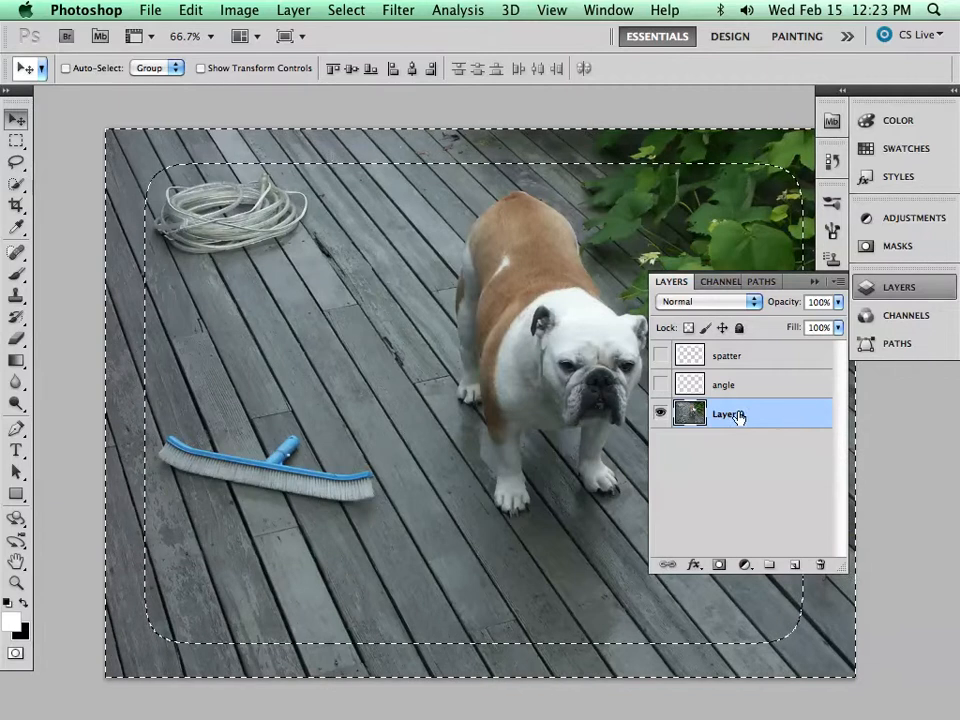
{"action": "left_click", "coordinate": [796, 566]}
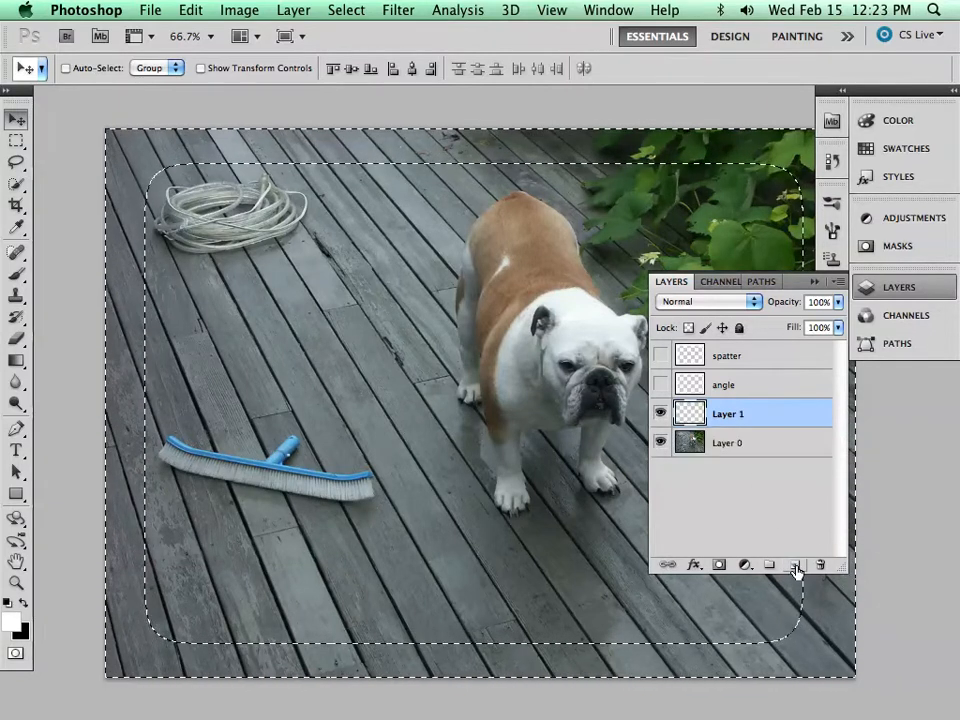
{"action": "double_click", "coordinate": [735, 413]}
{"action": "type", "text": "blur"}
{"action": "key", "text": "Return"}
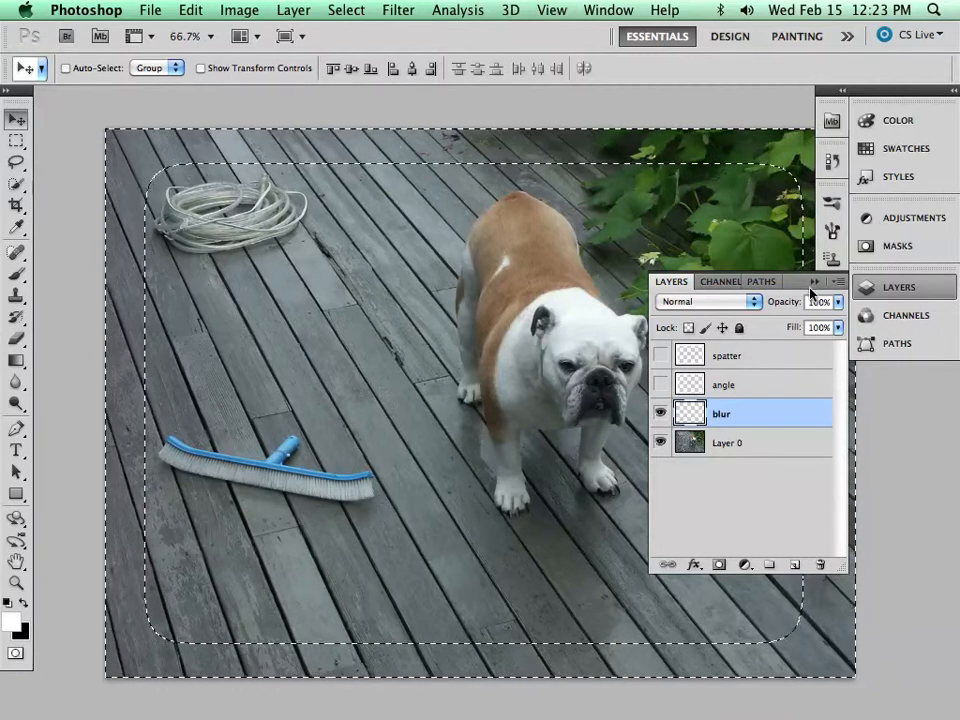
{"action": "left_click", "coordinate": [815, 281]}
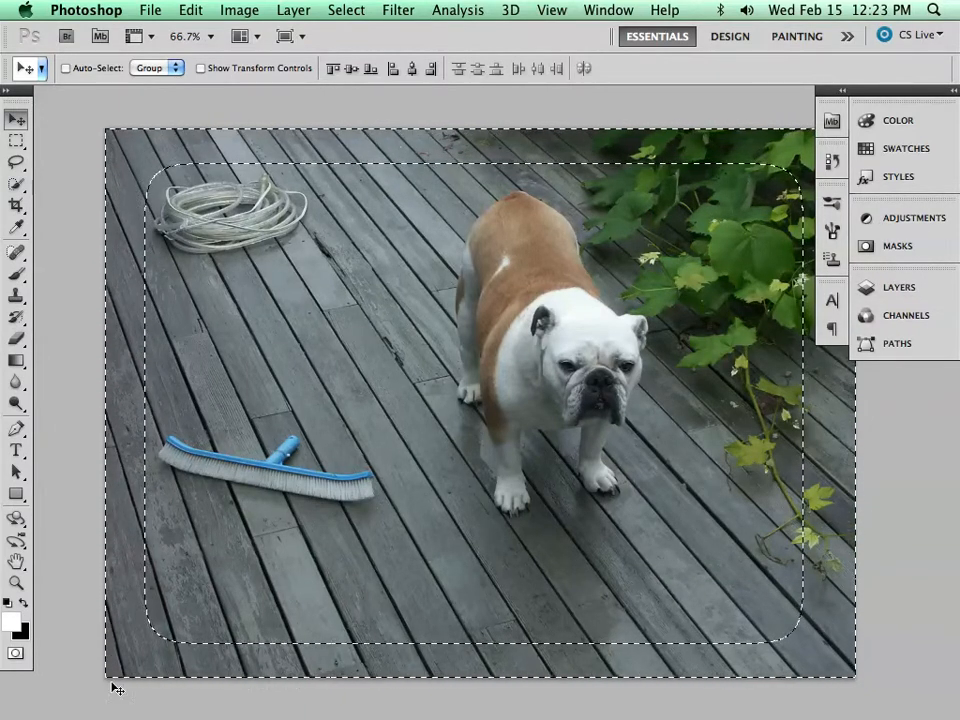
- Swap the foreground and background colours back and forth, ending with white as the foreground colour
{"action": "left_click", "coordinate": [25, 606]}
{"action": "left_click", "coordinate": [25, 606]}
{"action": "left_click", "coordinate": [25, 606]}
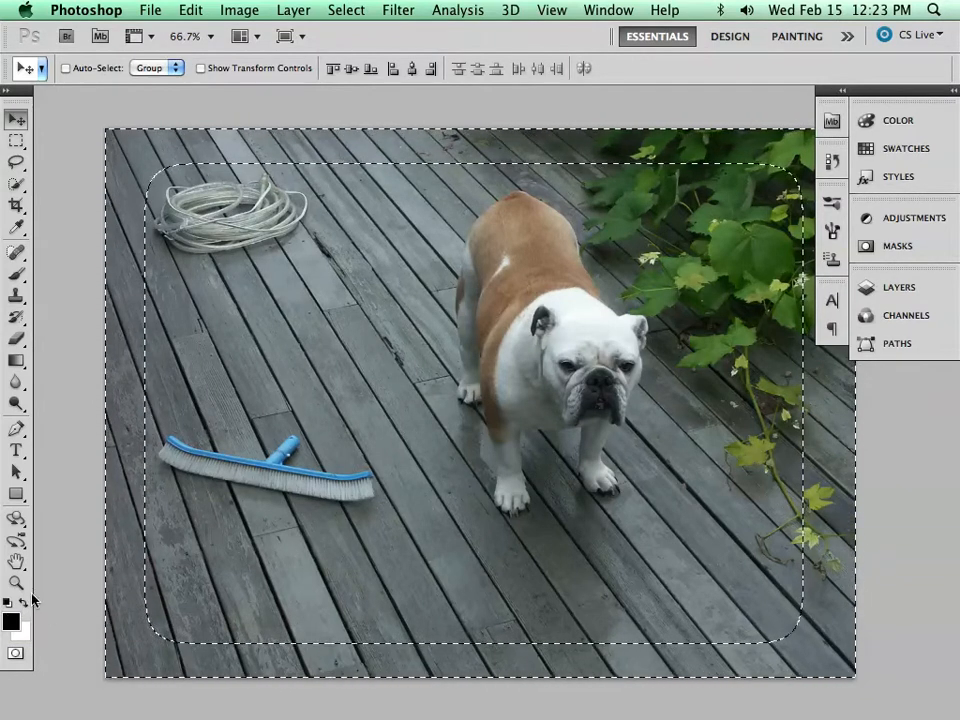
{"action": "left_click", "coordinate": [23, 606]}
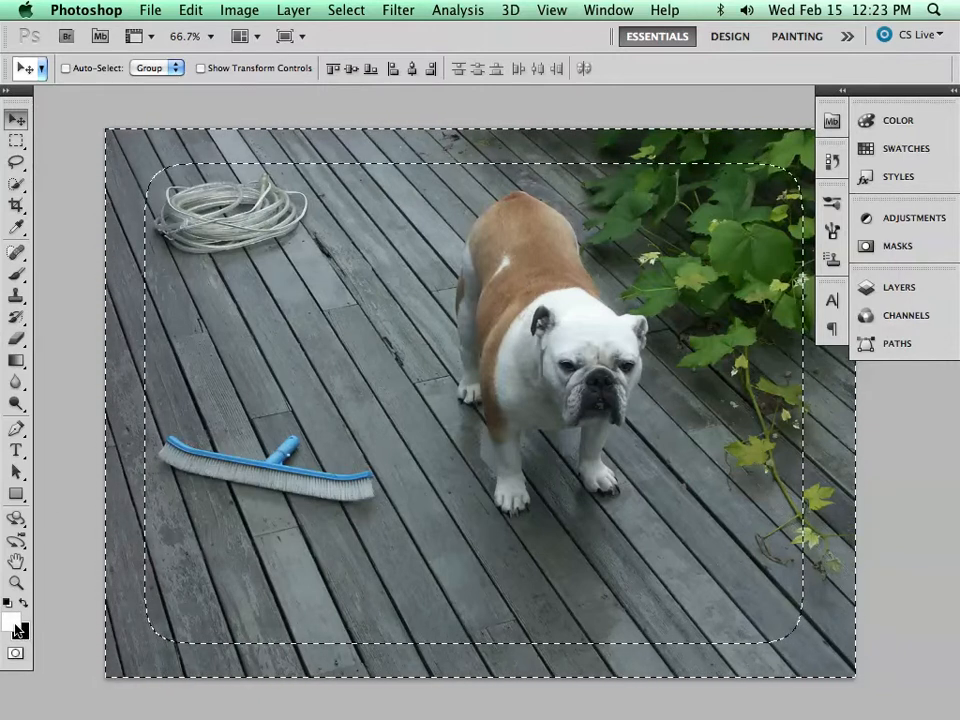
- Fill the border selection on the blur layer with White in Normal mode at 100% opacity, and return to the Move tool
{"action": "left_click", "coordinate": [190, 11]}
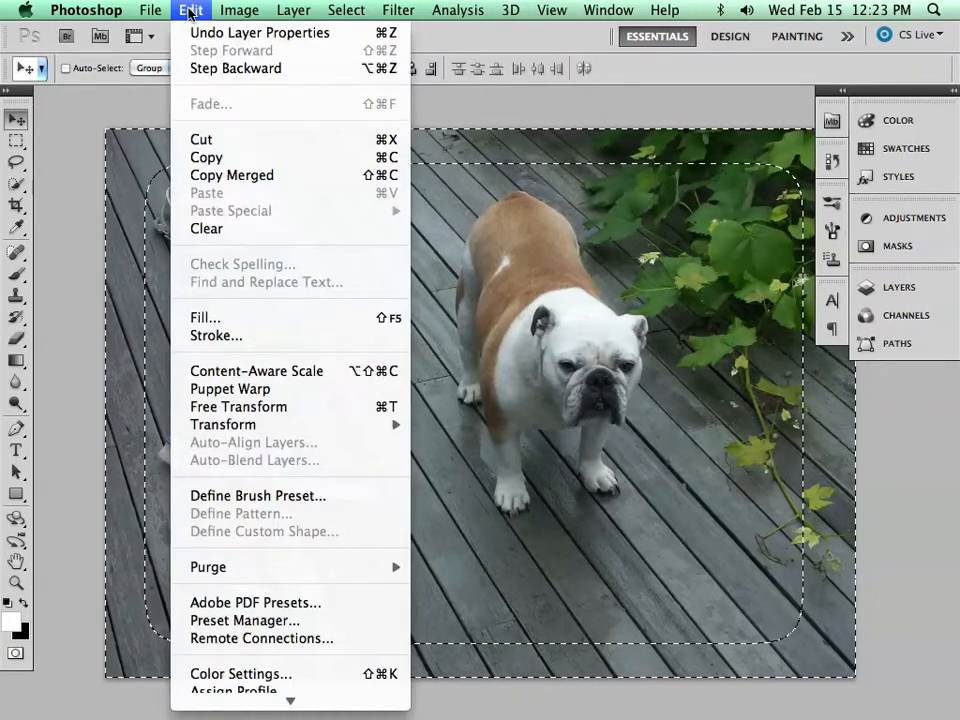
{"action": "left_click", "coordinate": [253, 318]}
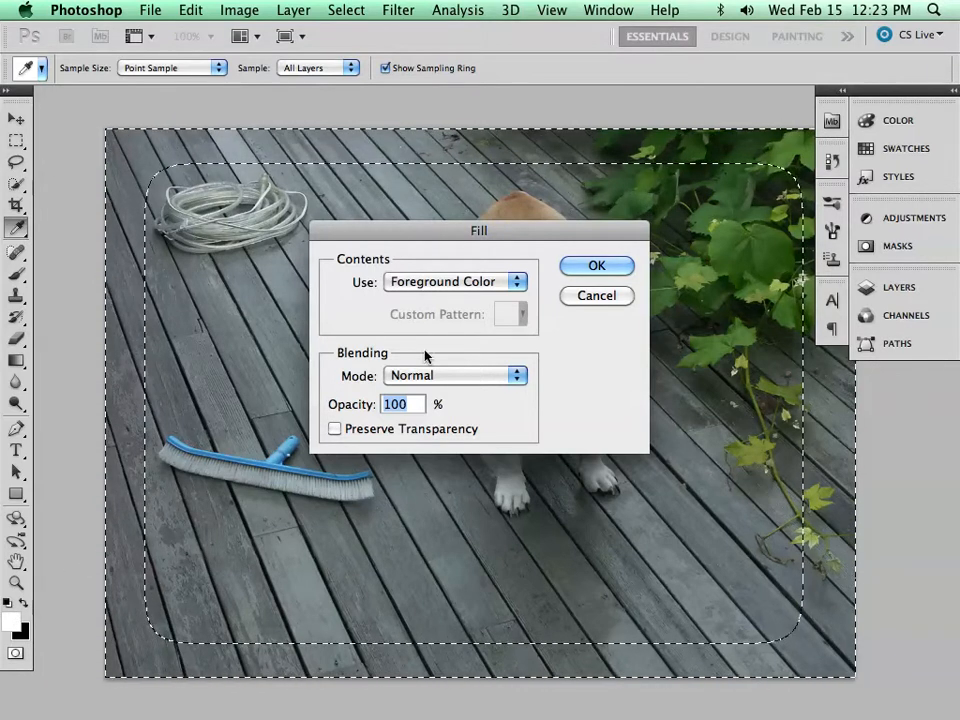
{"action": "left_click", "coordinate": [465, 377]}
{"action": "left_click", "coordinate": [553, 326]}
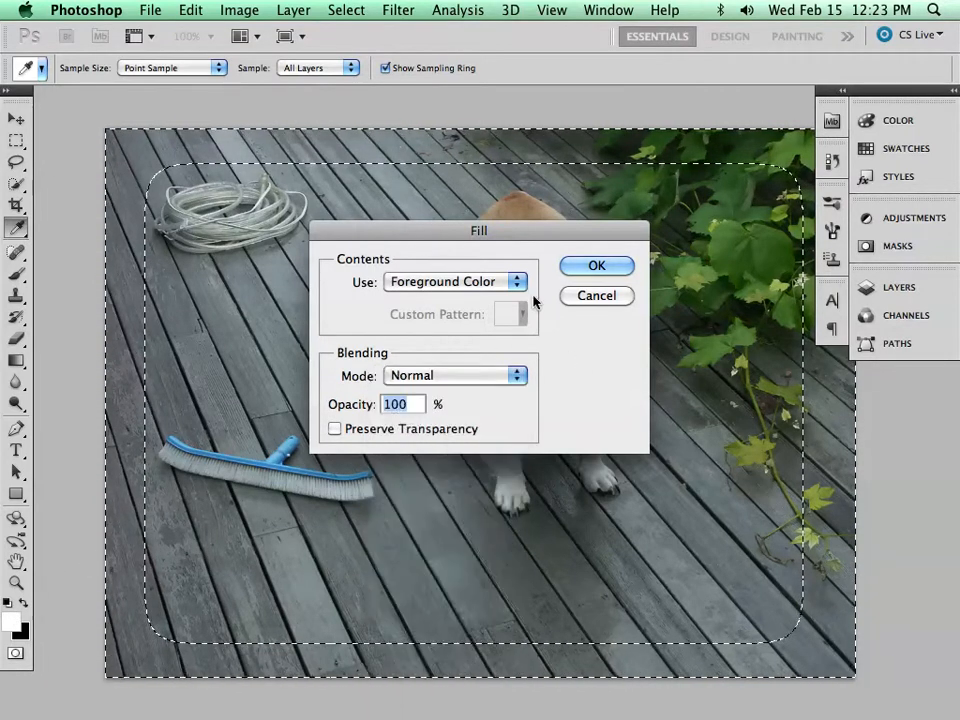
{"action": "left_click", "coordinate": [515, 281]}
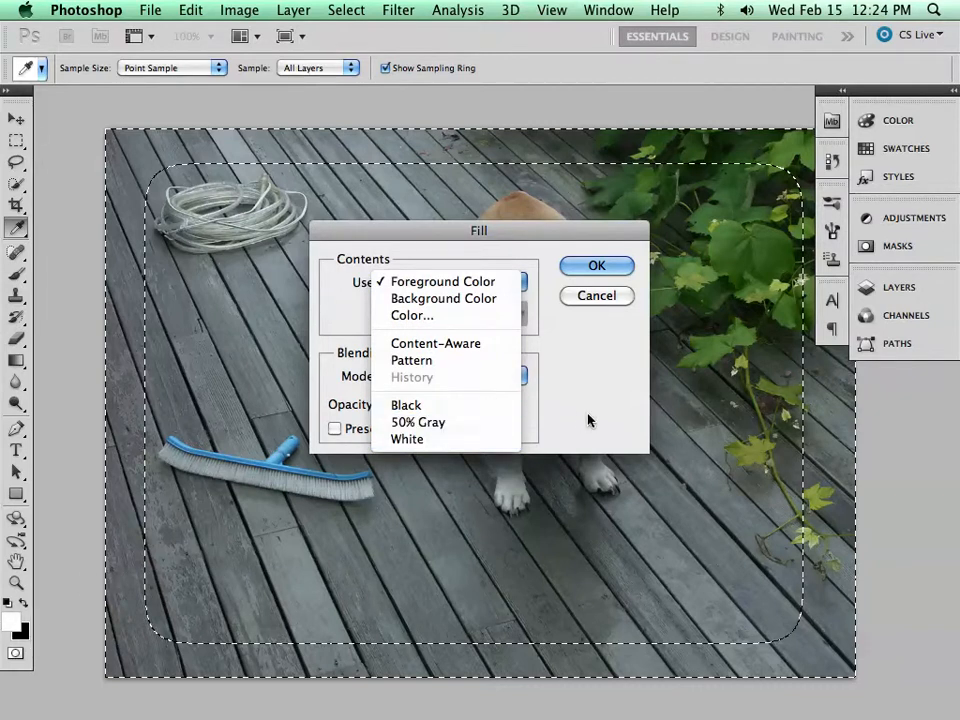
{"action": "left_click", "coordinate": [430, 441]}
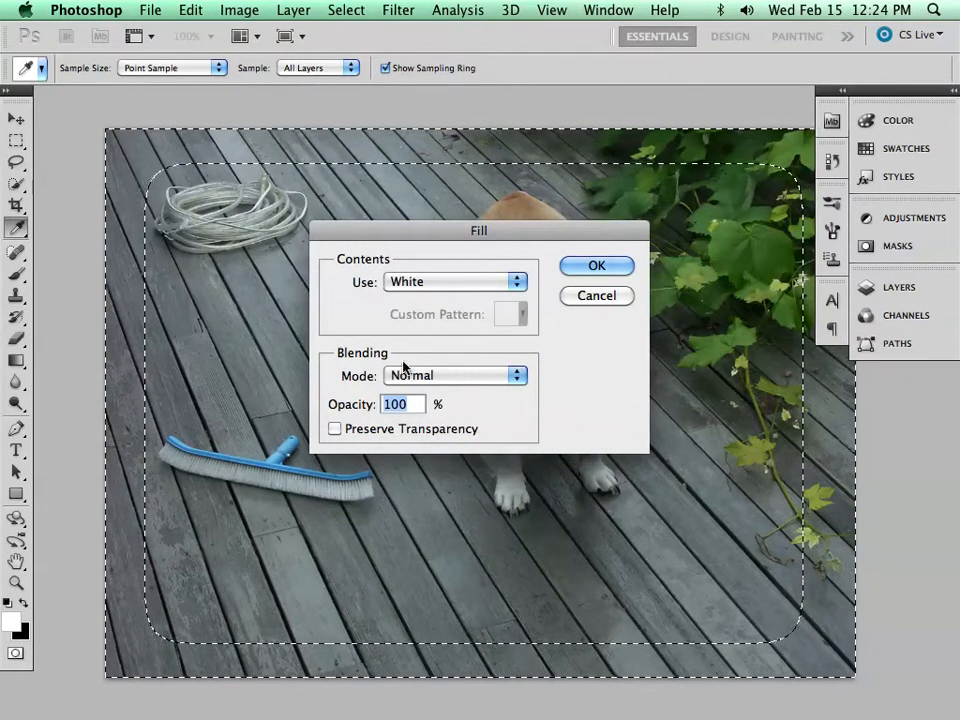
{"action": "left_click", "coordinate": [597, 266]}
{"action": "key", "text": "v"}
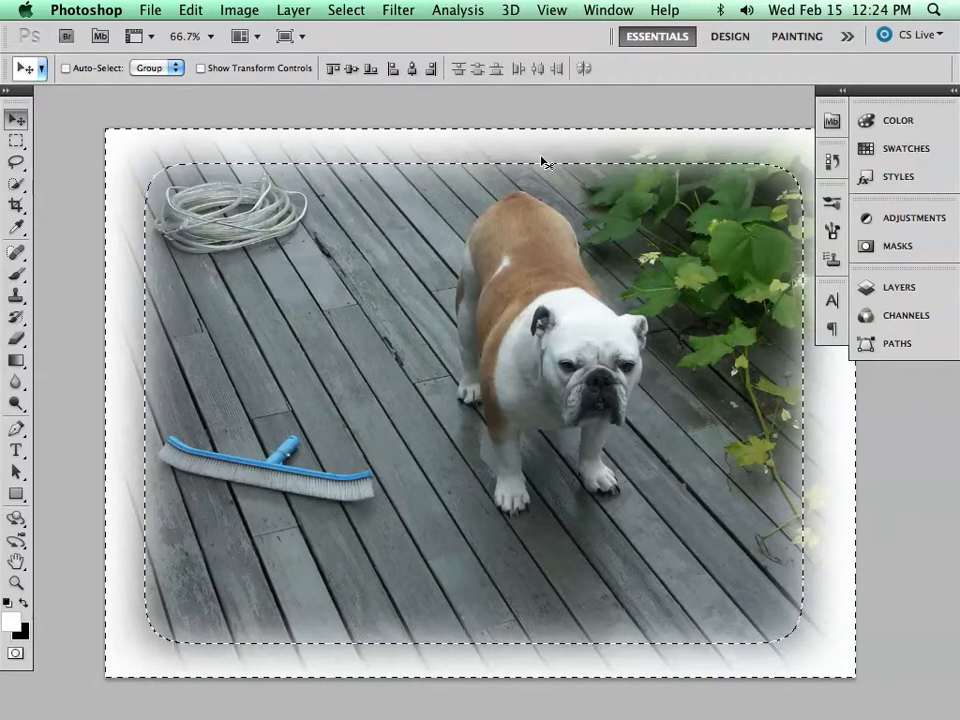
- Hide the selection edges to examine the soft white border, and show the edges again
{"action": "left_click", "coordinate": [552, 11]}
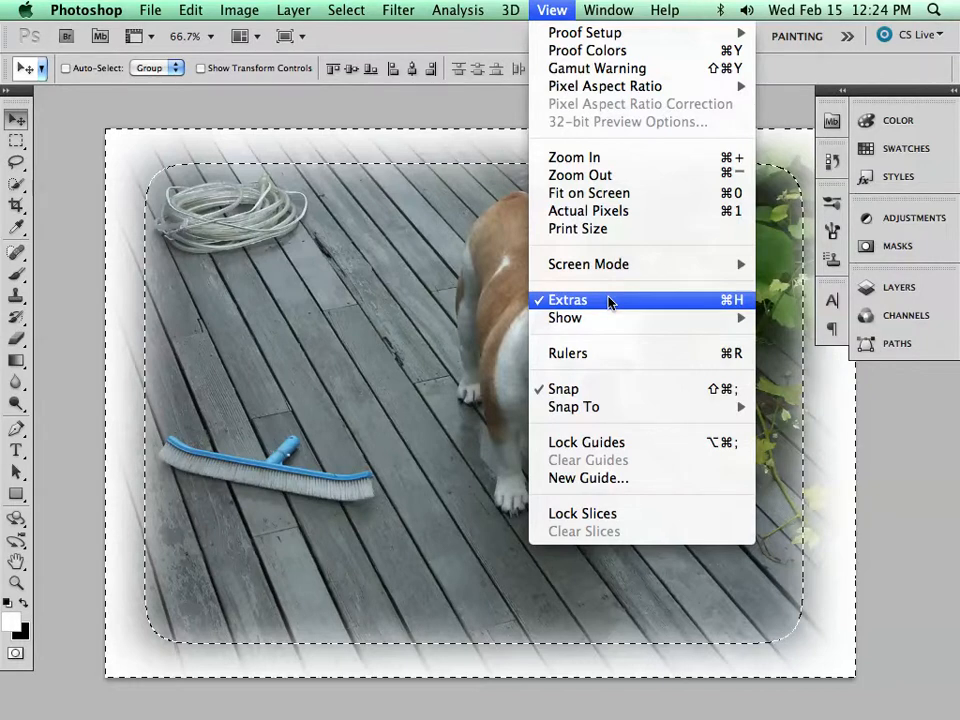
{"action": "mouse_move", "coordinate": [613, 321]}
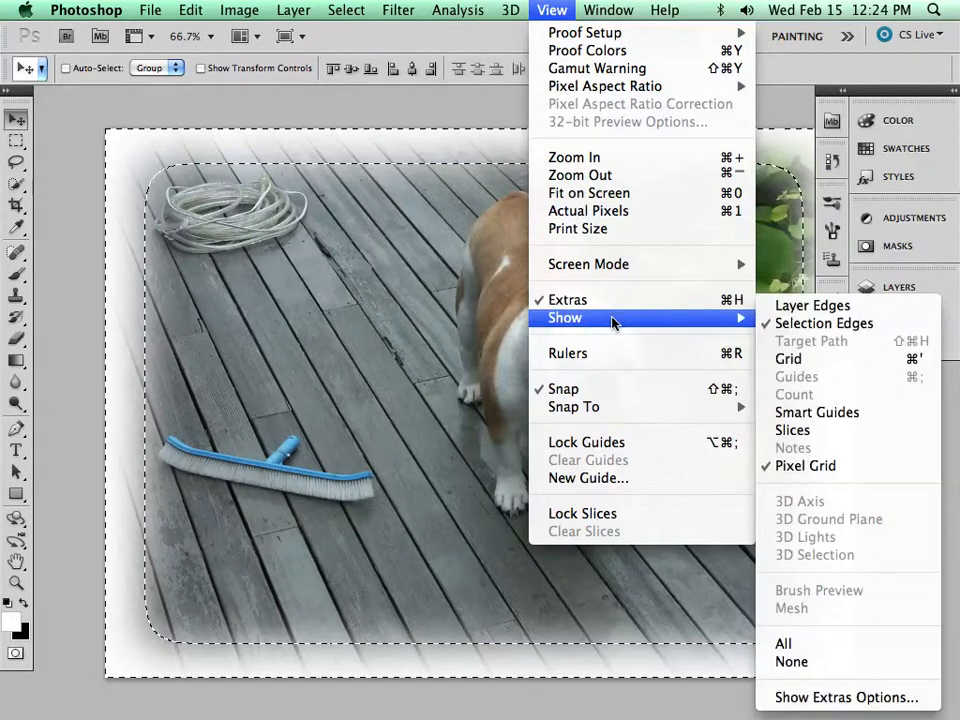
{"action": "left_click", "coordinate": [840, 323]}
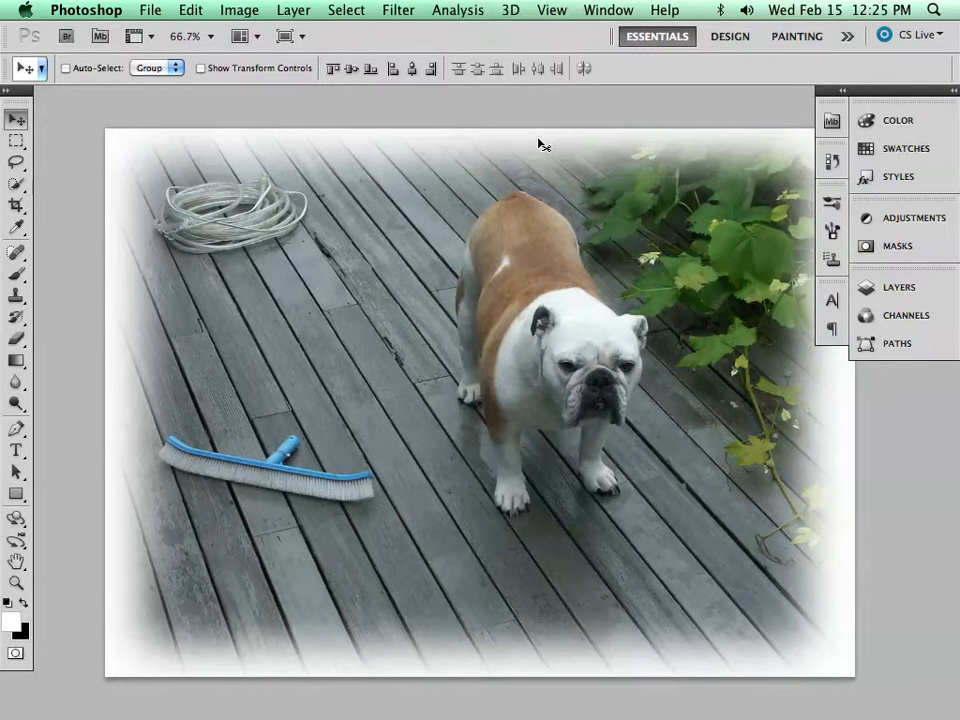
{"action": "left_click", "coordinate": [551, 10]}
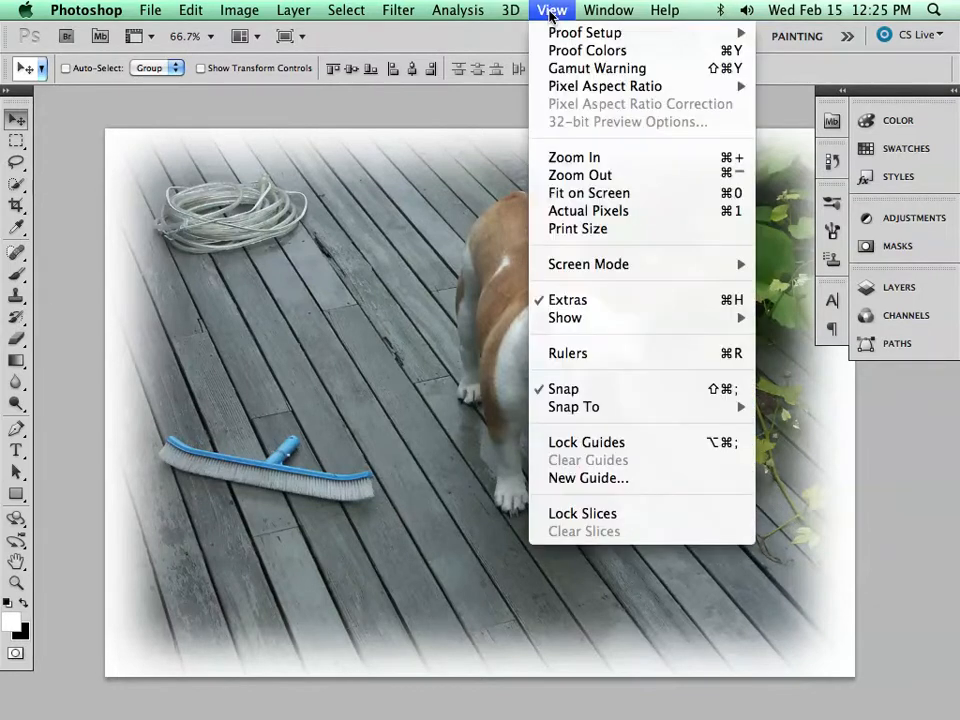
{"action": "mouse_move", "coordinate": [636, 317]}
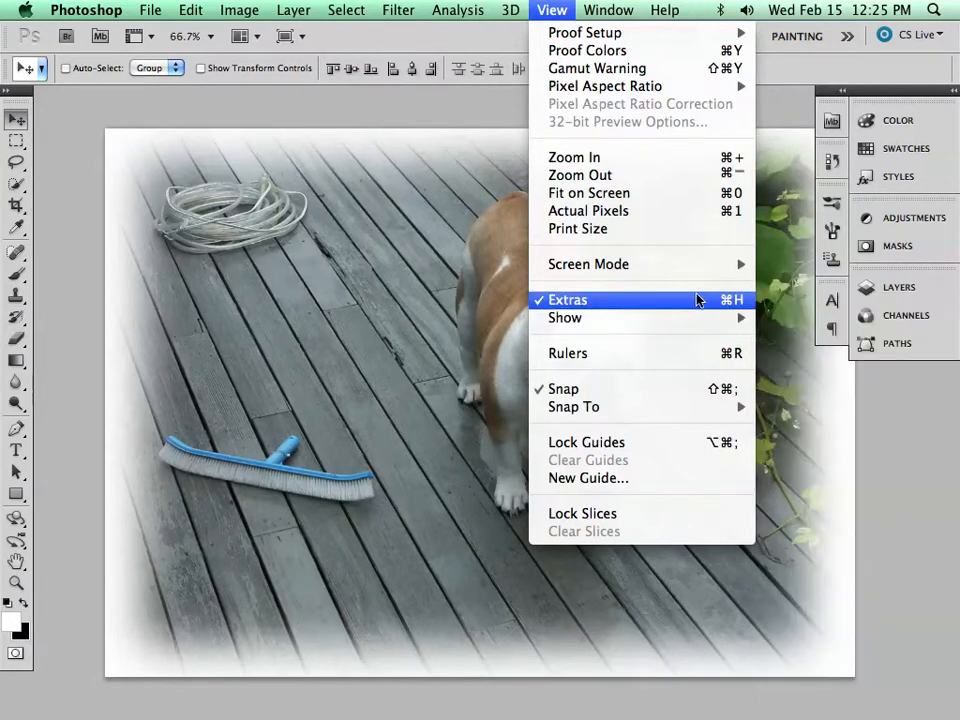
{"action": "mouse_move", "coordinate": [713, 316]}
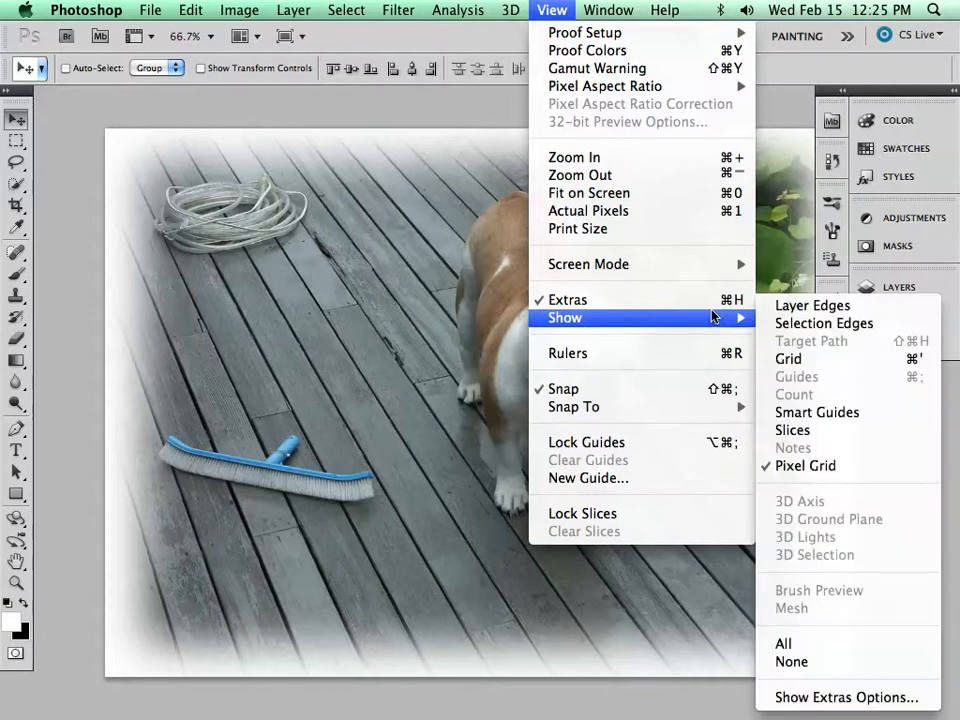
{"action": "left_click", "coordinate": [810, 323]}
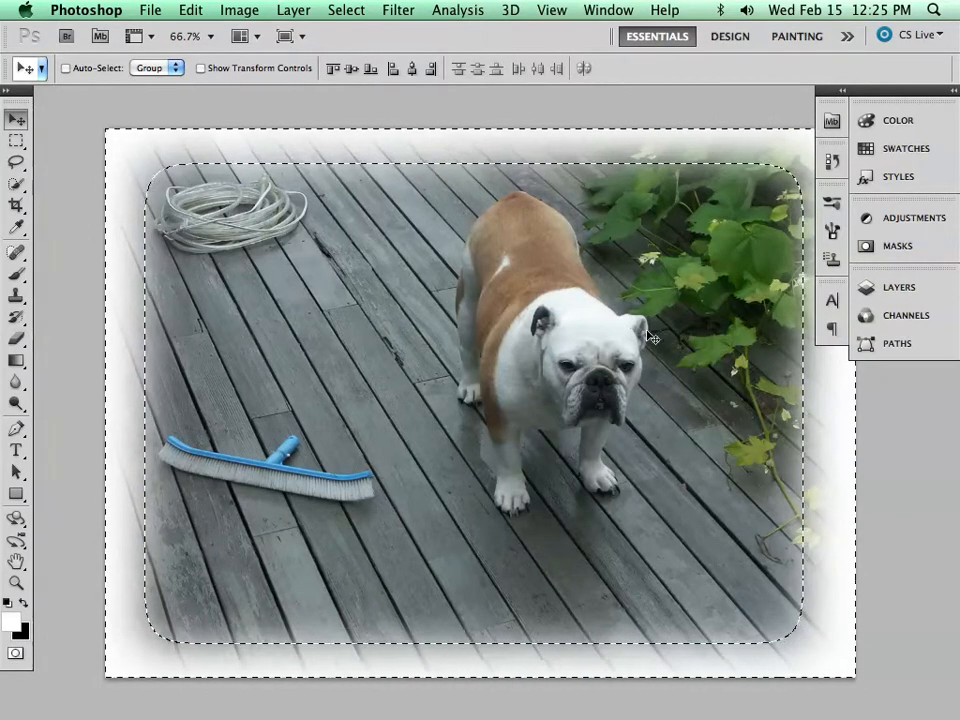
- Deselect the border selection so only the filled white border remains on the blur layer
{"action": "left_click", "coordinate": [893, 290]}
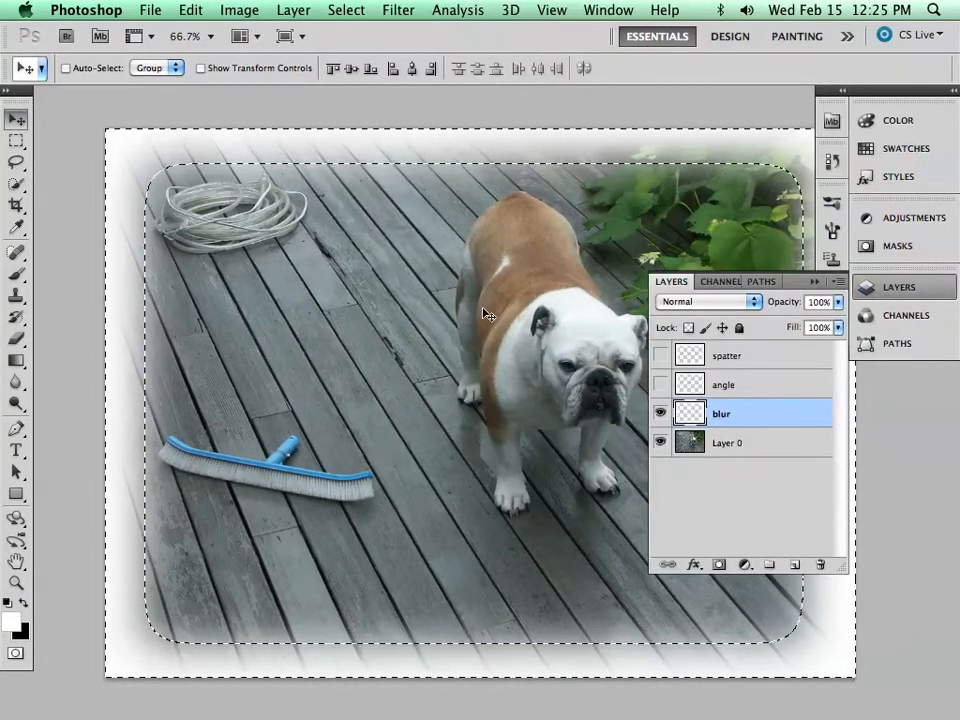
{"action": "left_click", "coordinate": [350, 11]}
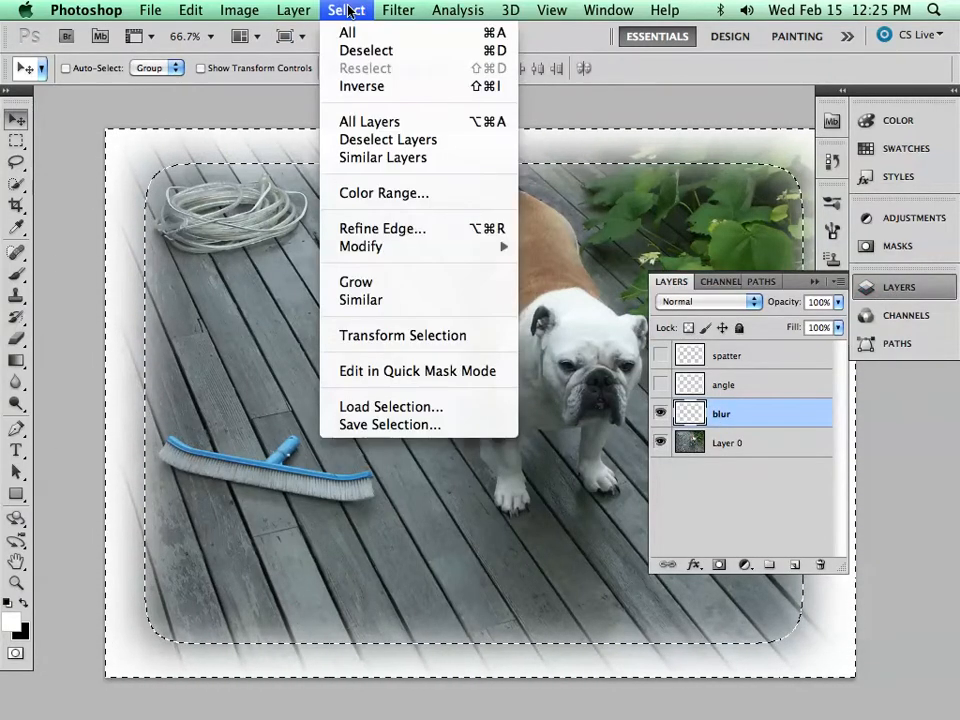
{"action": "left_click", "coordinate": [409, 51]}
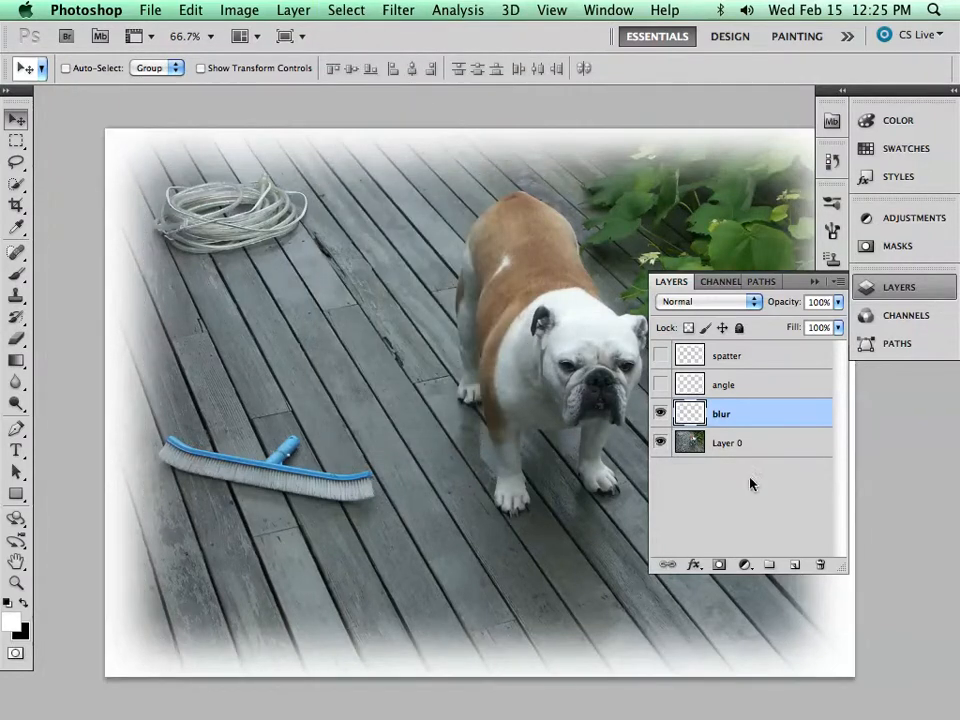
- Toggle the blur layer's visibility repeatedly to compare the photo with and without the soft white border, ending with the layer shown
{"action": "left_click", "coordinate": [660, 414]}
{"action": "left_click", "coordinate": [660, 414]}
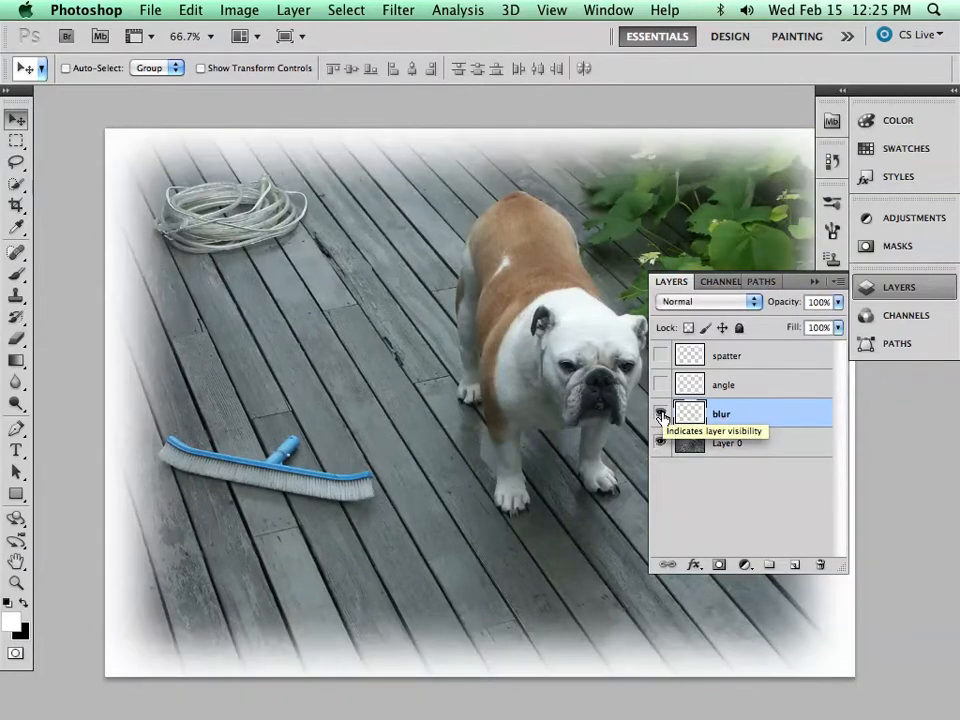
{"action": "left_click", "coordinate": [660, 414]}
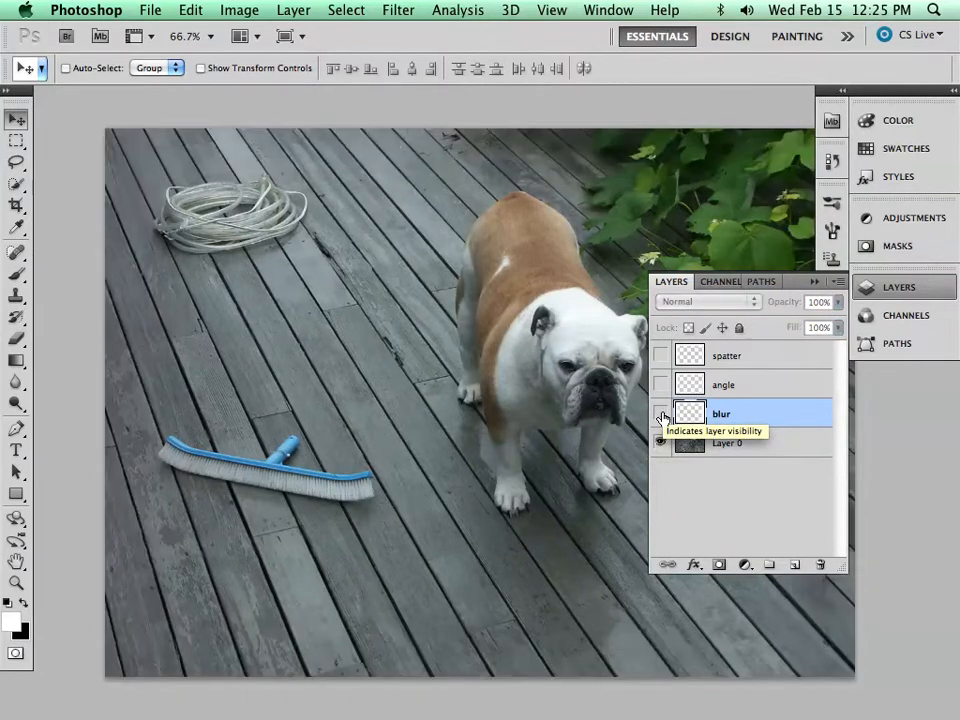
{"action": "left_click", "coordinate": [660, 414]}
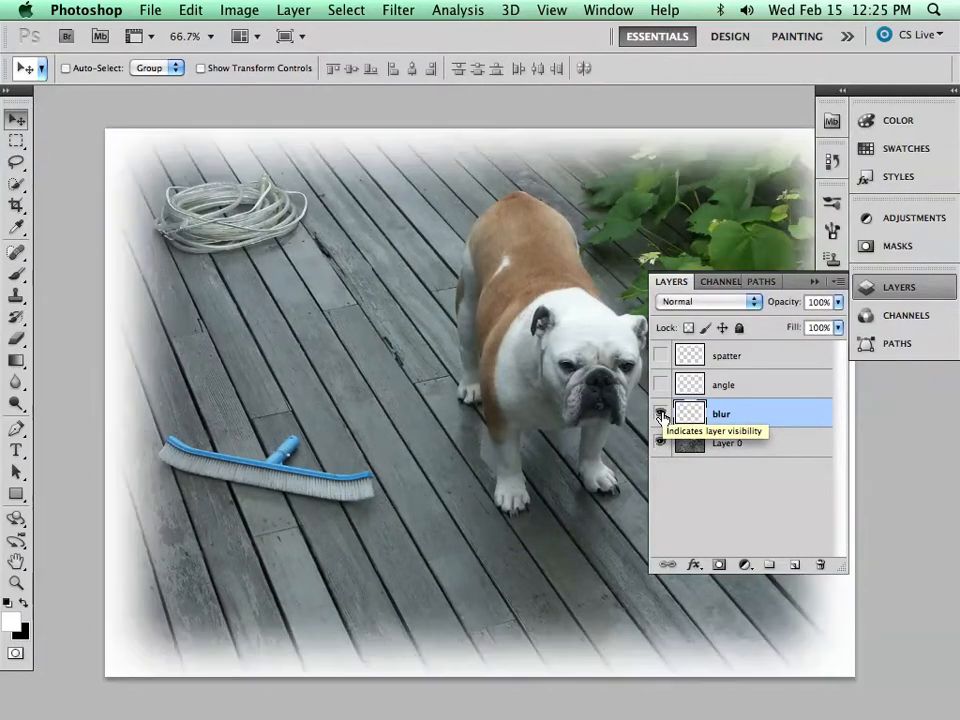
{"action": "left_click", "coordinate": [660, 414]}
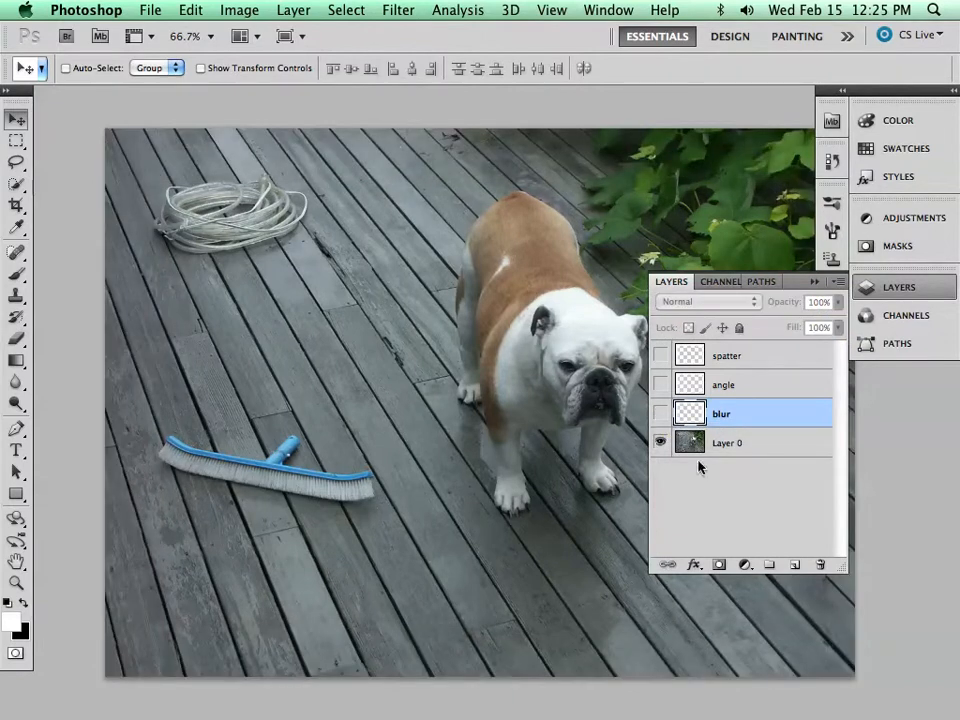
{"action": "left_click", "coordinate": [660, 414]}
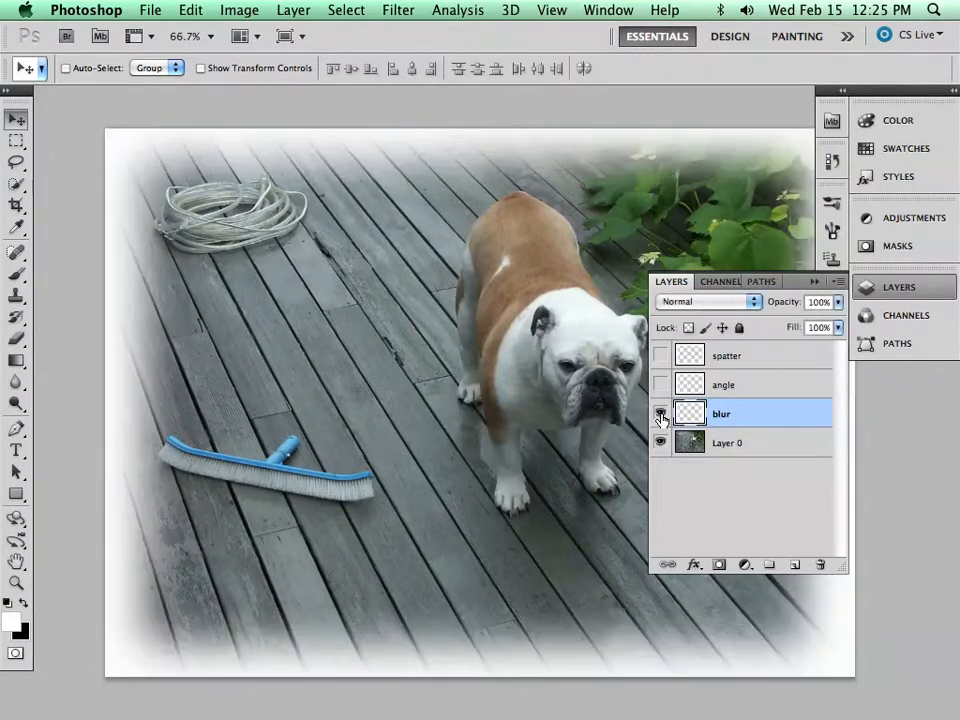
{"action": "left_click", "coordinate": [814, 281]}
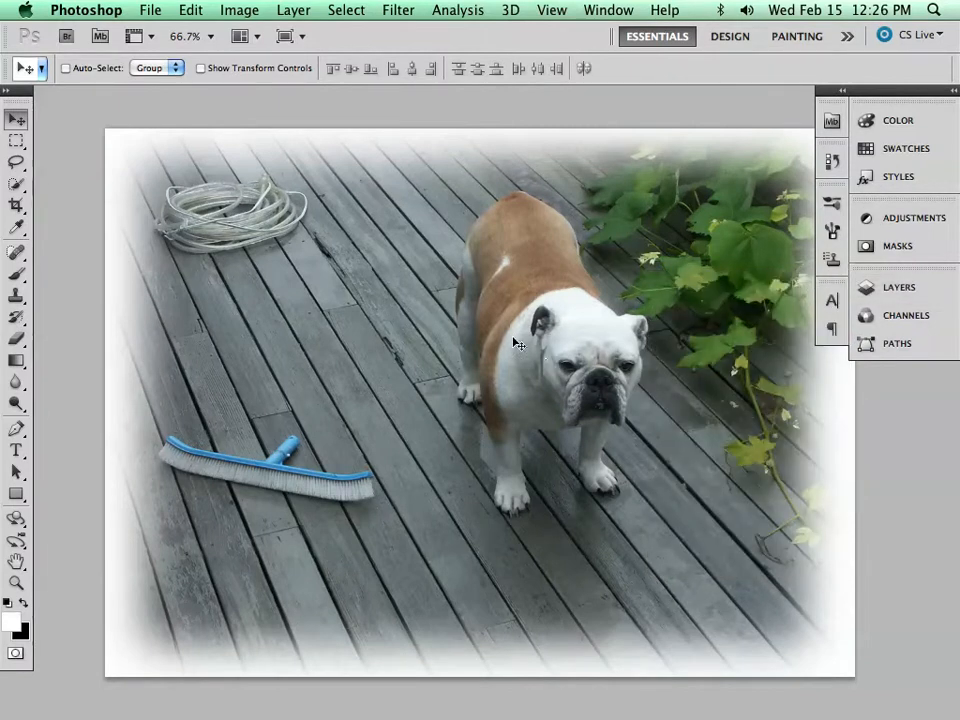
- Start a Save for Web & Devices export and compare the original with the GIF version of the whole image in 2-Up view
{"action": "left_click", "coordinate": [150, 10]}
{"action": "left_click", "coordinate": [214, 337]}
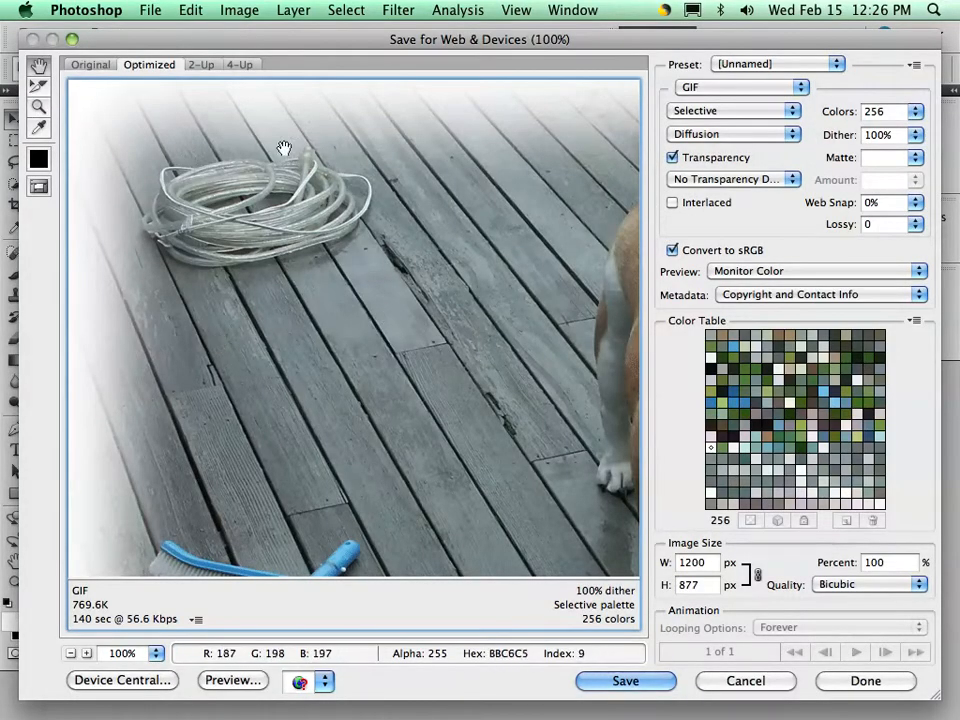
{"action": "left_click", "coordinate": [196, 65]}
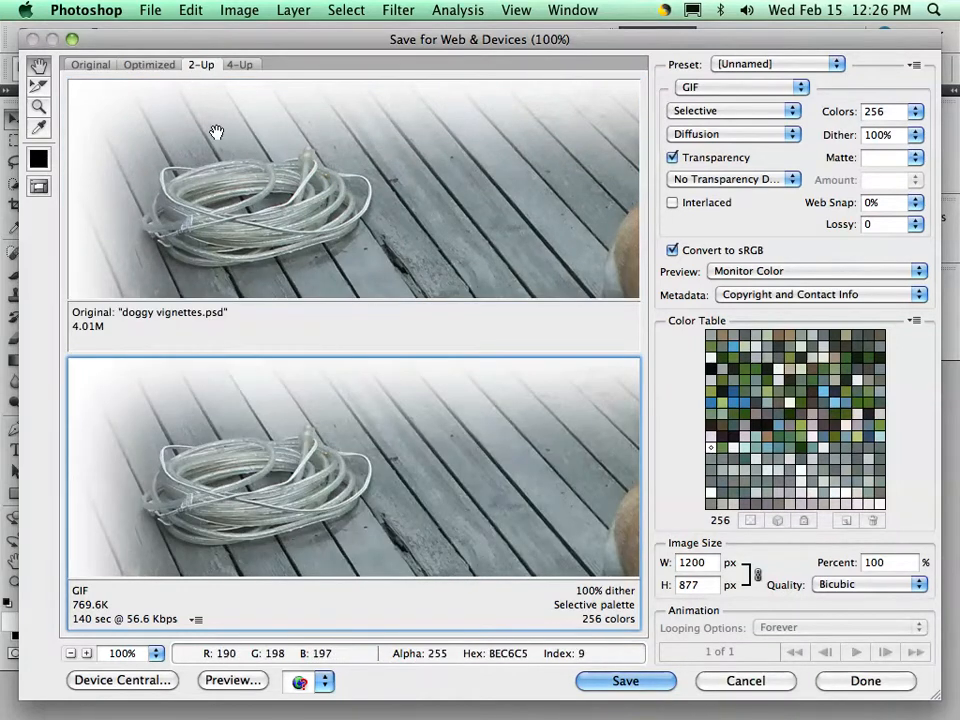
{"action": "left_click", "coordinate": [39, 108]}
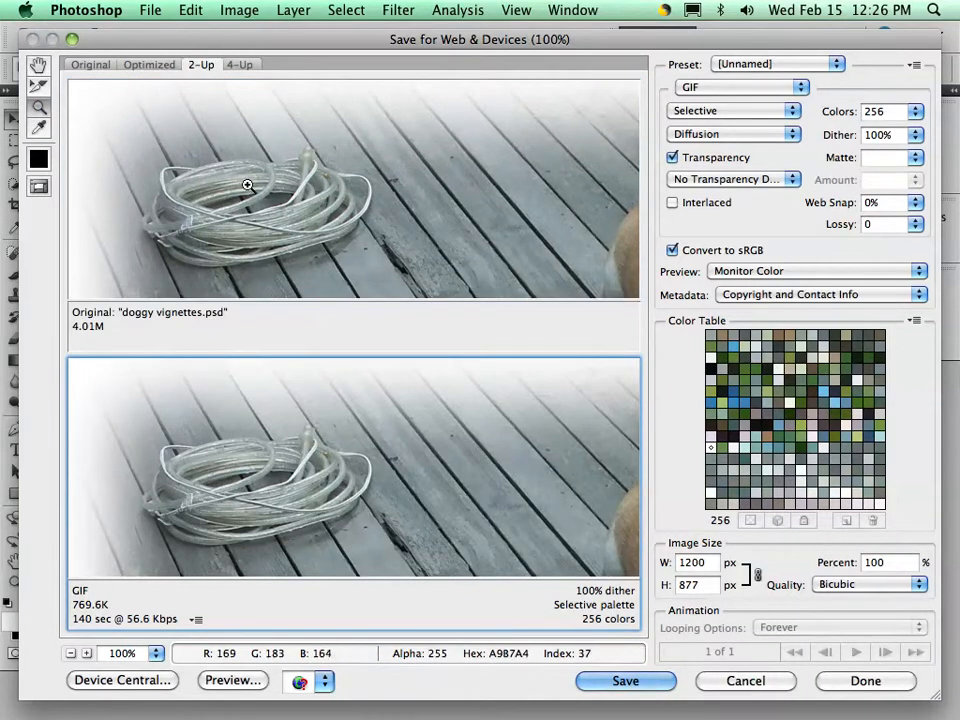
{"action": "left_click", "coordinate": [242, 184], "text": "alt"}
{"action": "left_click", "coordinate": [236, 182], "text": "alt"}
{"action": "left_click", "coordinate": [236, 182], "text": "alt"}
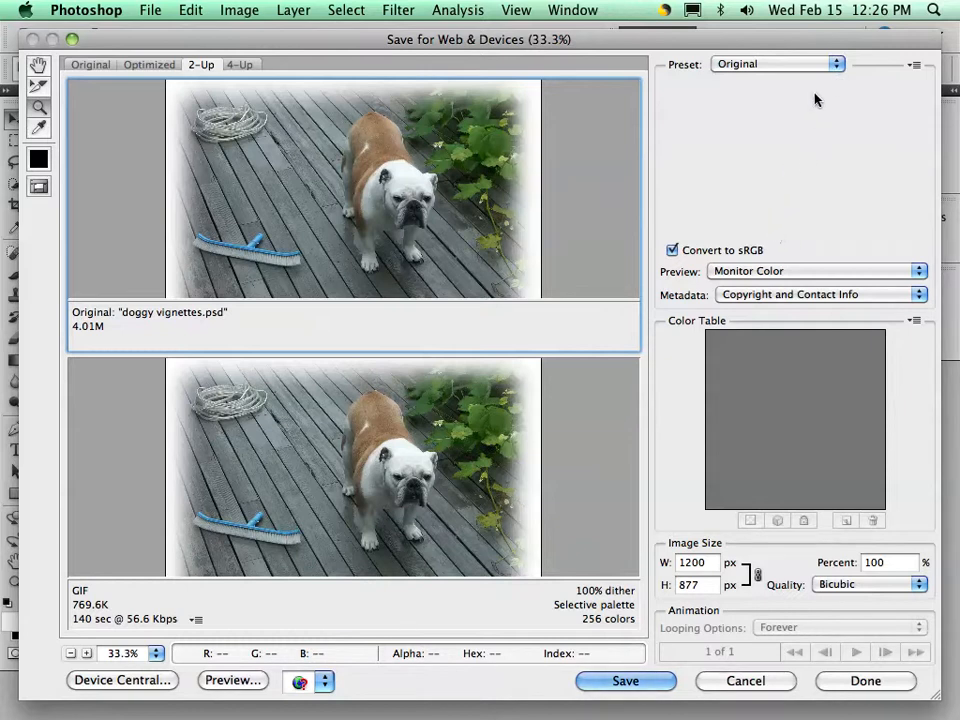
- Apply the JPEG Low preset to the original preview, and change its compression quality to Medium
{"action": "left_click", "coordinate": [833, 67]}
{"action": "mouse_move", "coordinate": [766, 12]}
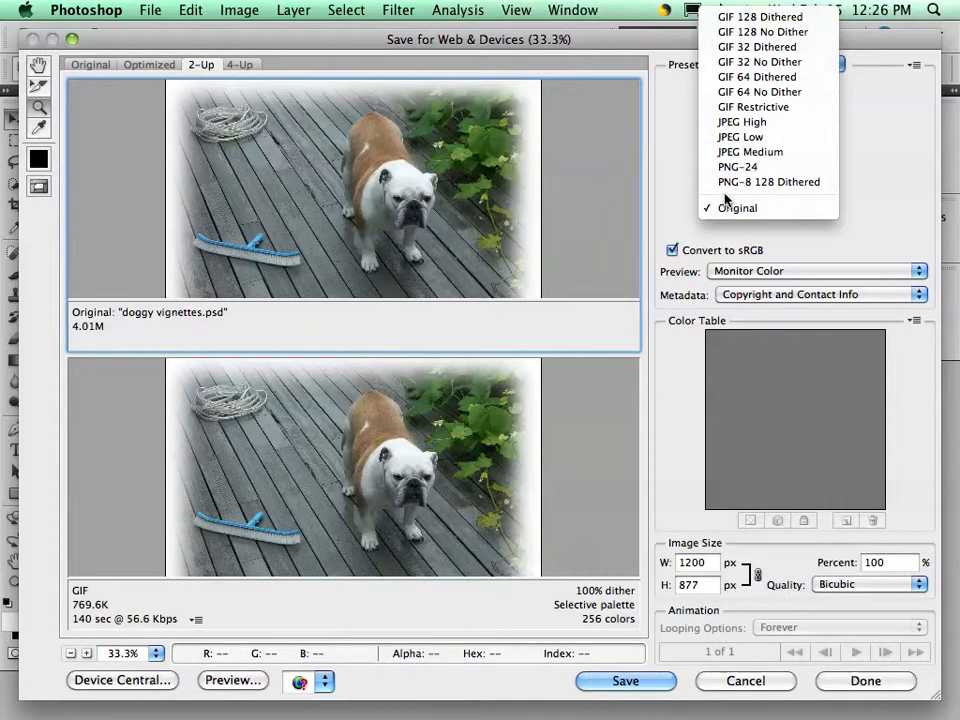
{"action": "left_click", "coordinate": [756, 140]}
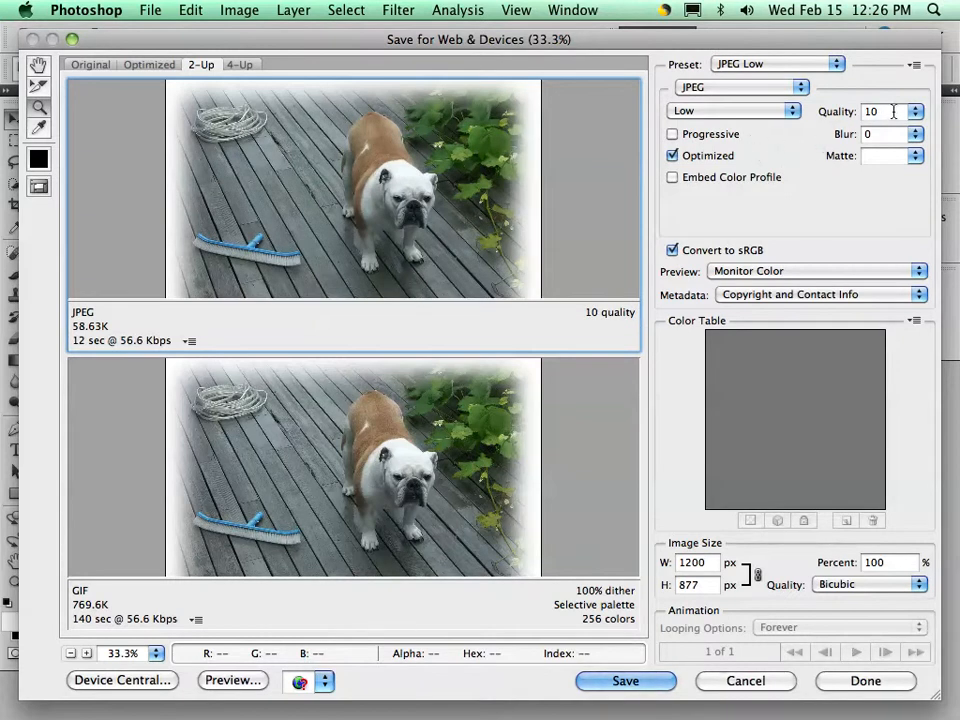
{"action": "left_click", "coordinate": [803, 118]}
{"action": "left_click", "coordinate": [790, 126]}
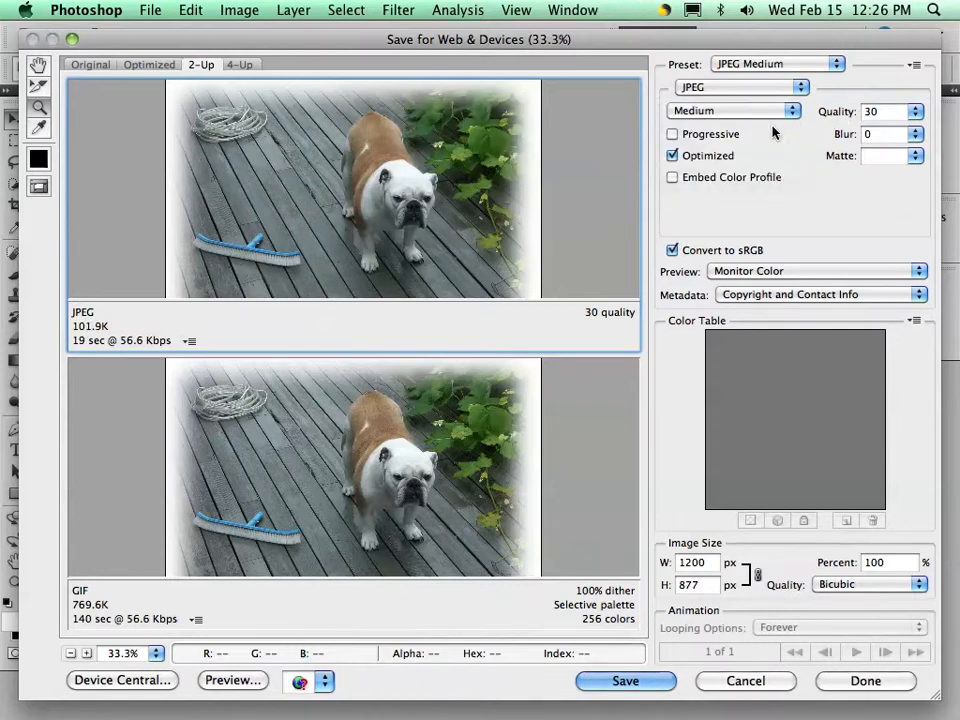
- Vary the JPEG quality between 30 and 40, ending at 40, and cancel the web export
{"action": "left_click", "coordinate": [916, 113]}
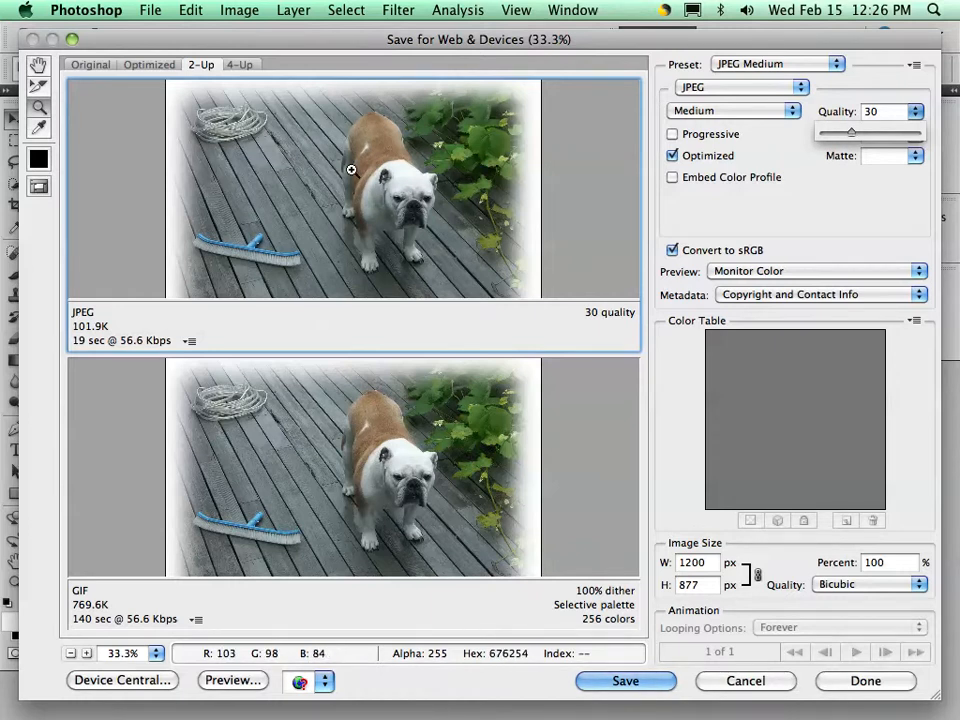
{"action": "left_click_drag", "start_coordinate": [855, 139], "coordinate": [860, 139]}
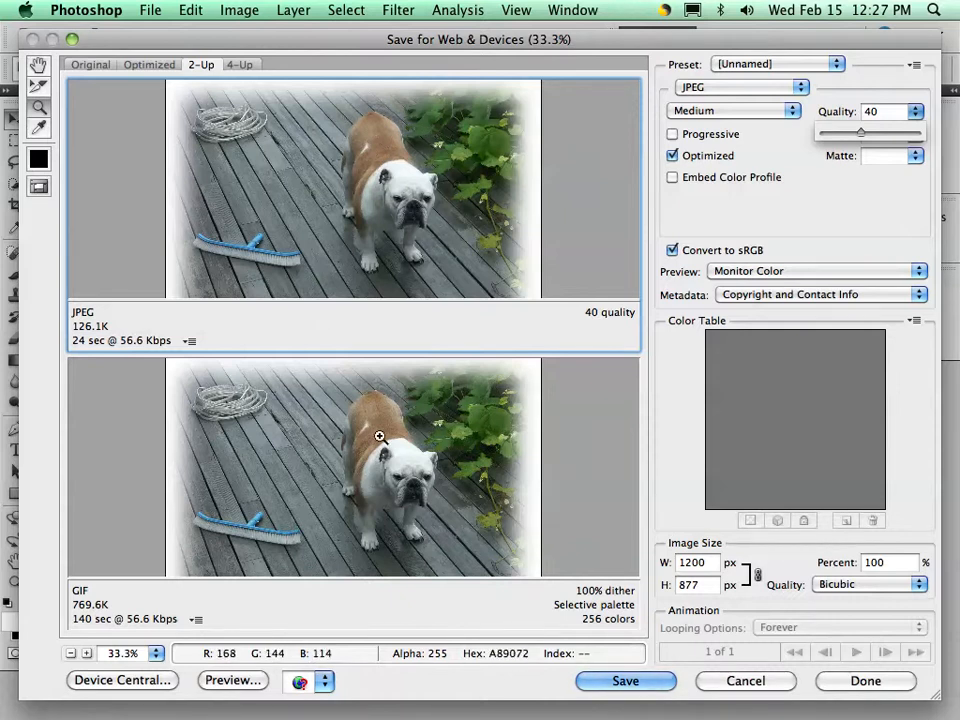
{"action": "left_click_drag", "start_coordinate": [864, 133], "coordinate": [851, 138]}
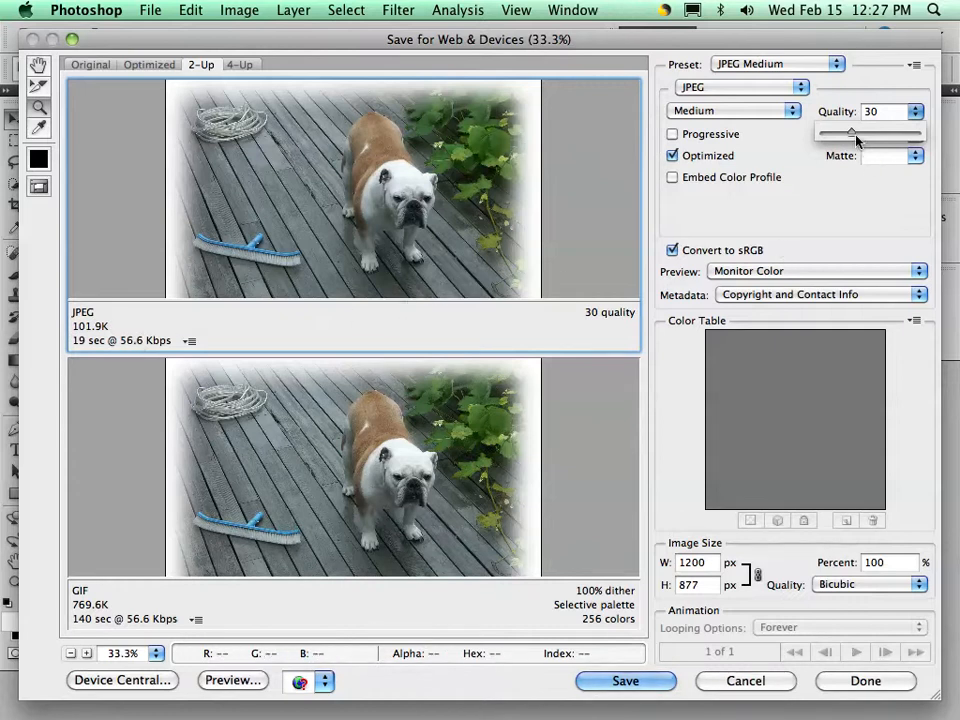
{"action": "left_click_drag", "start_coordinate": [862, 140], "coordinate": [862, 134]}
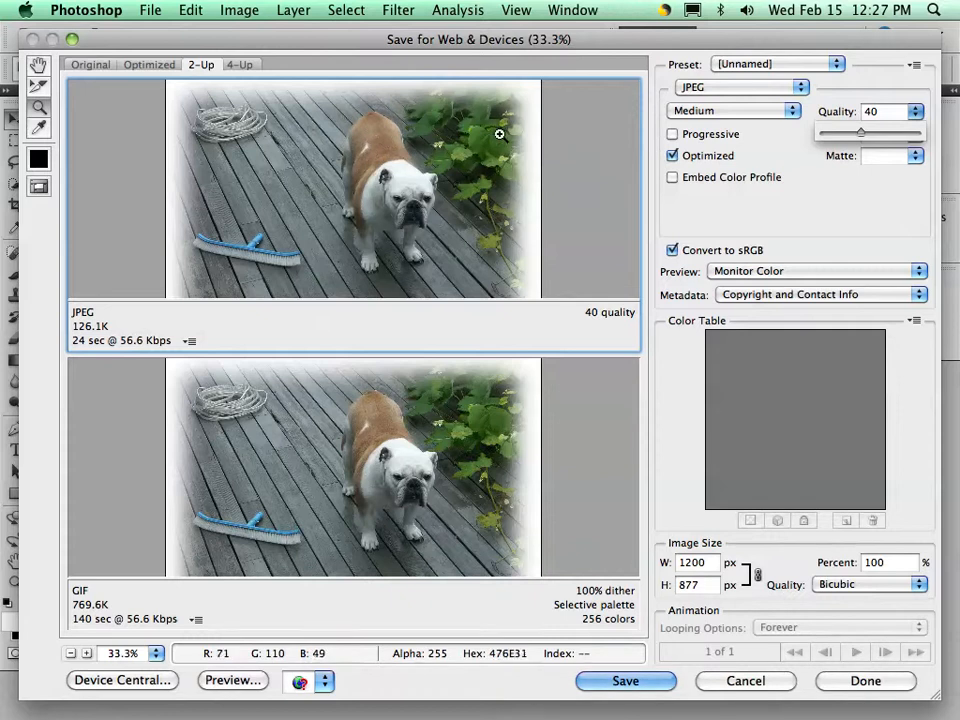
{"action": "left_click", "coordinate": [755, 683]}
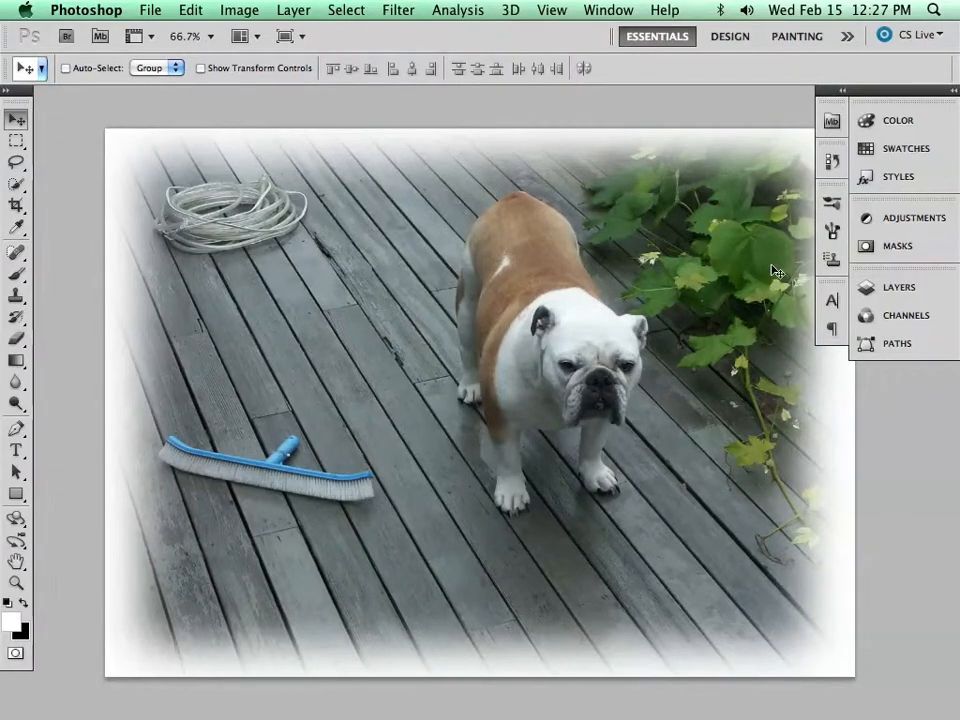
- Hide the blur layer so that only the photo on Layer 0 is shown, and look over the filter categories
{"action": "left_click", "coordinate": [867, 290]}
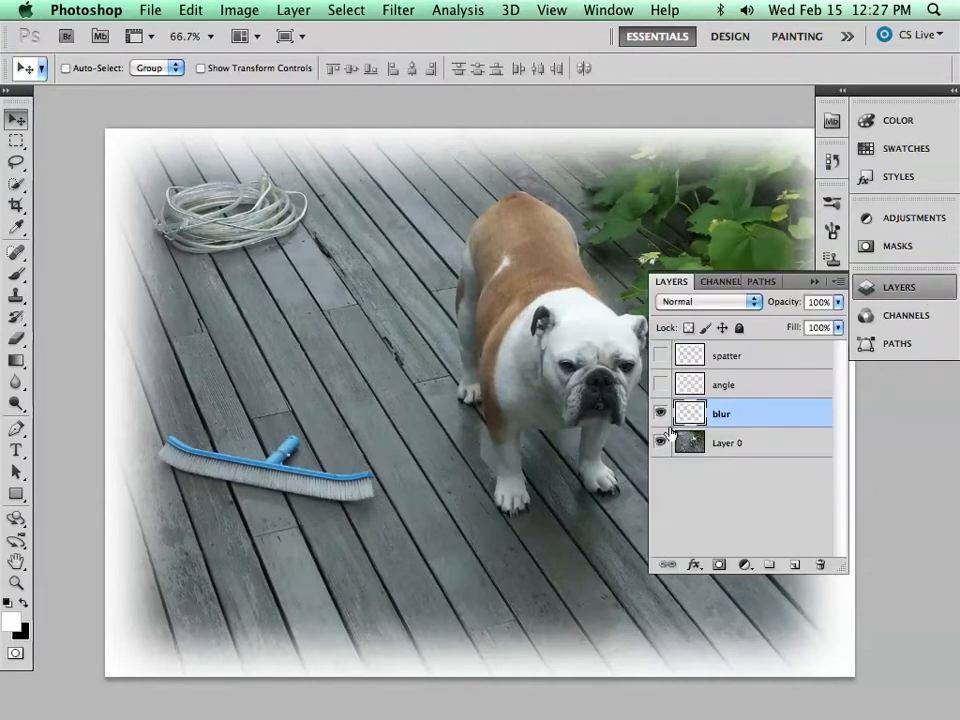
{"action": "left_click", "coordinate": [661, 414]}
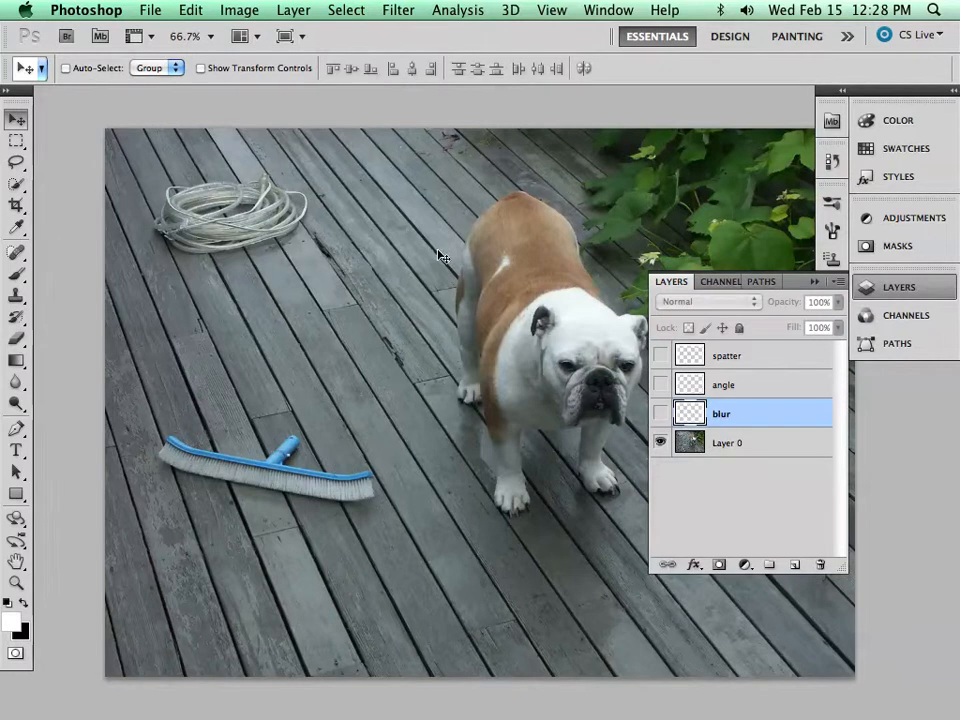
{"action": "left_click", "coordinate": [412, 11]}
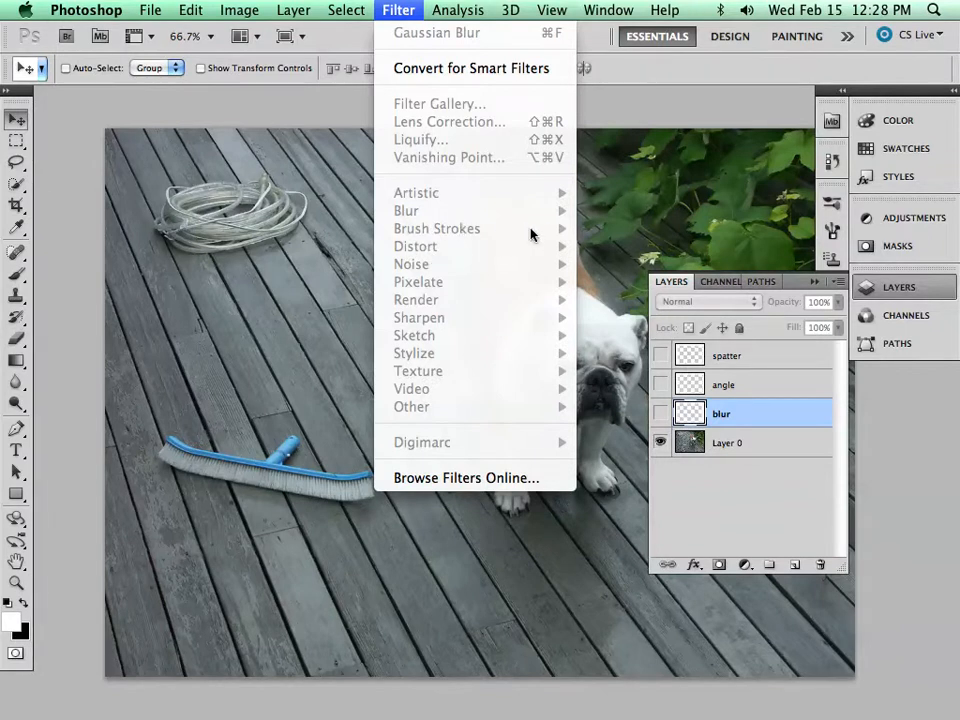
{"action": "left_click", "coordinate": [758, 455]}
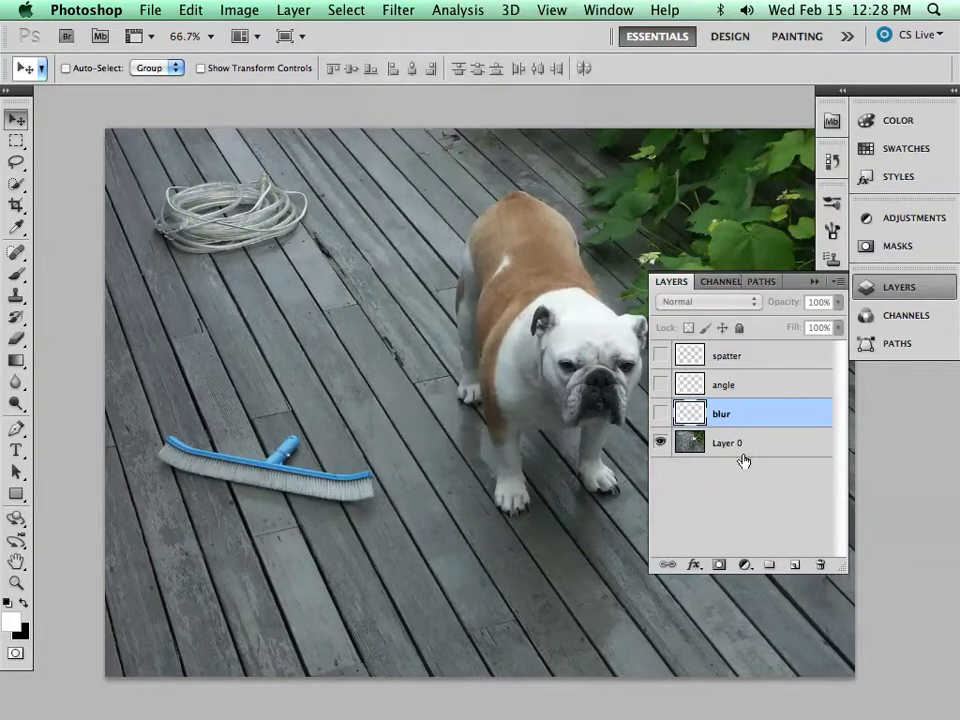
- Show the angle layer and the spatter layer one at a time to examine their border effects, and hide both again
{"action": "left_click", "coordinate": [661, 386]}
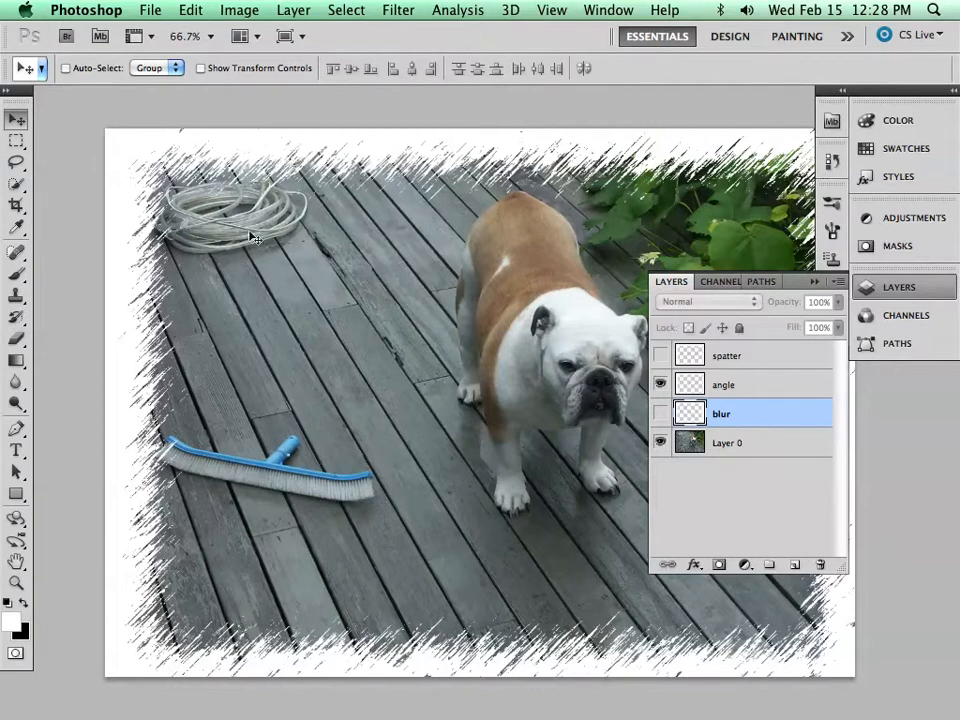
{"action": "left_click", "coordinate": [660, 384]}
{"action": "left_click", "coordinate": [660, 356]}
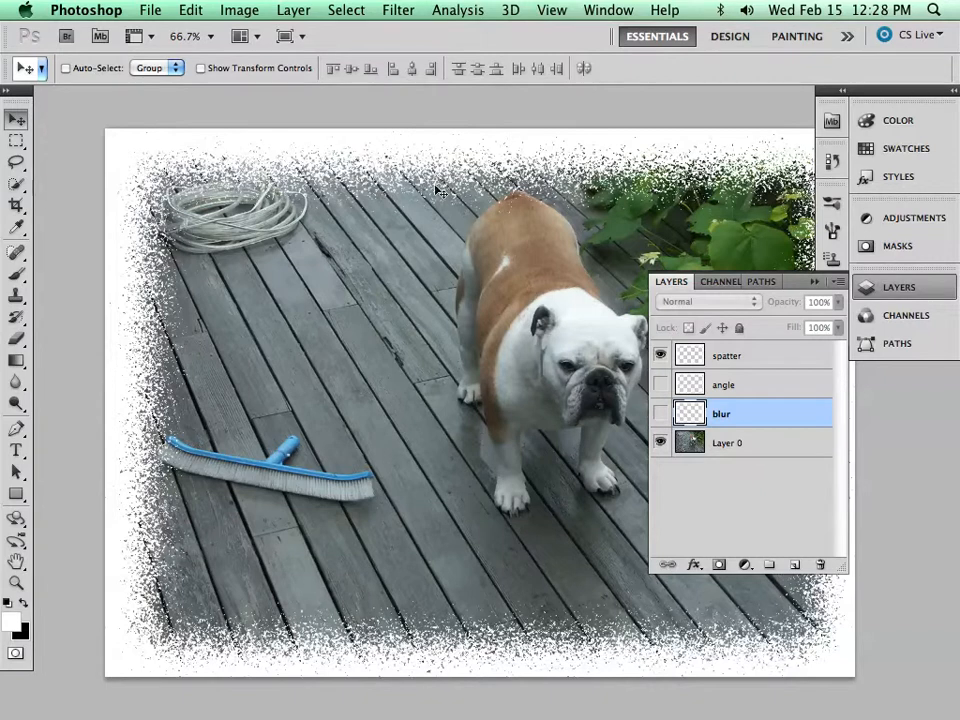
{"action": "left_click", "coordinate": [398, 10]}
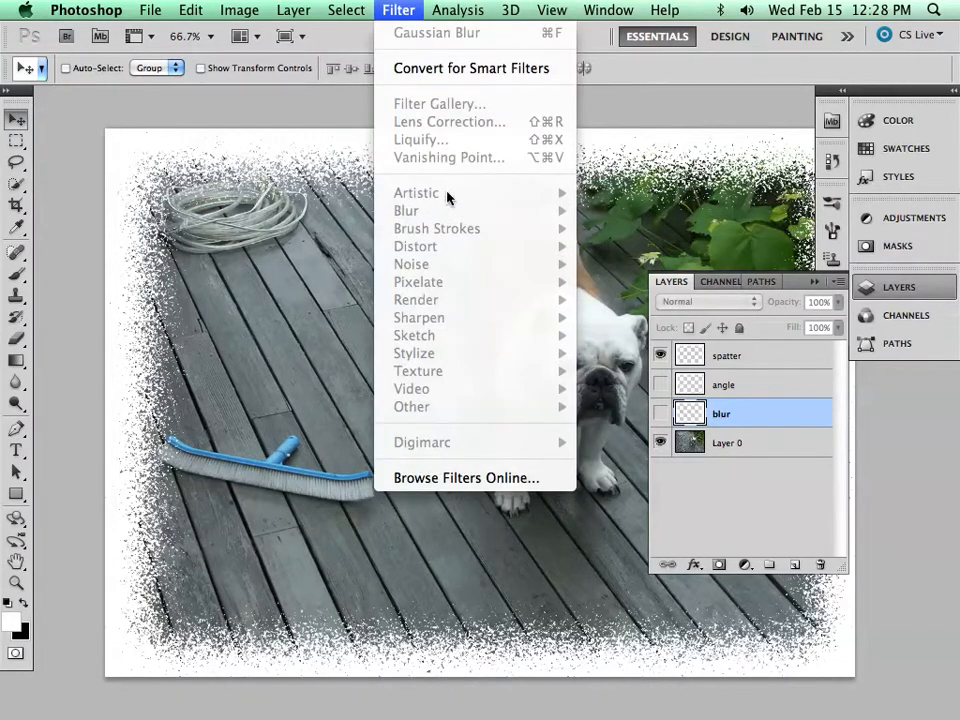
{"action": "left_click", "coordinate": [622, 138]}
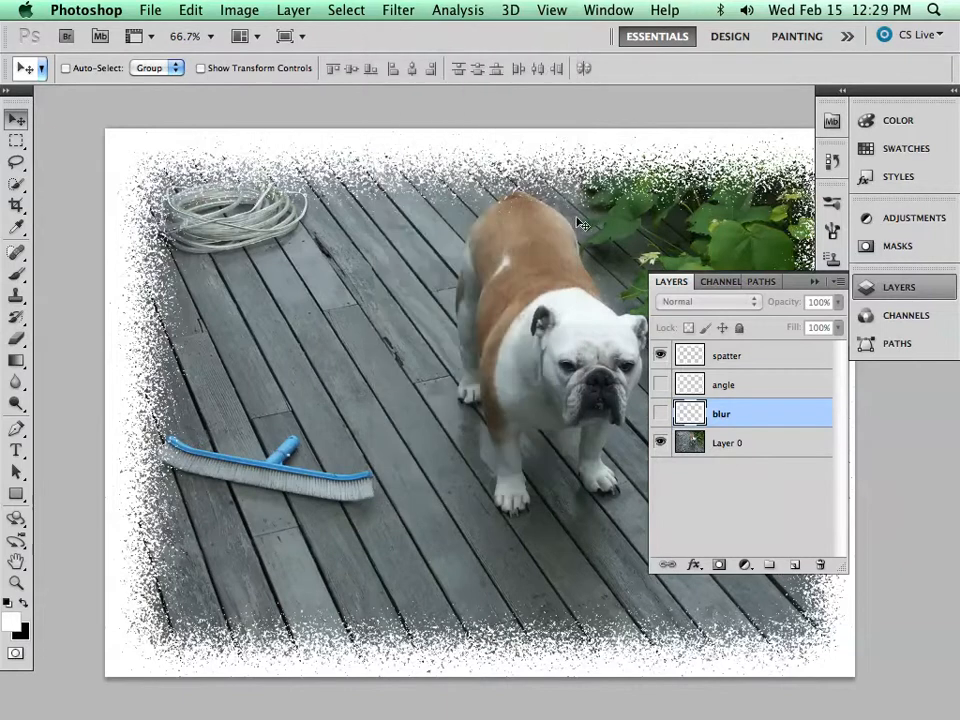
{"action": "left_click", "coordinate": [660, 356]}
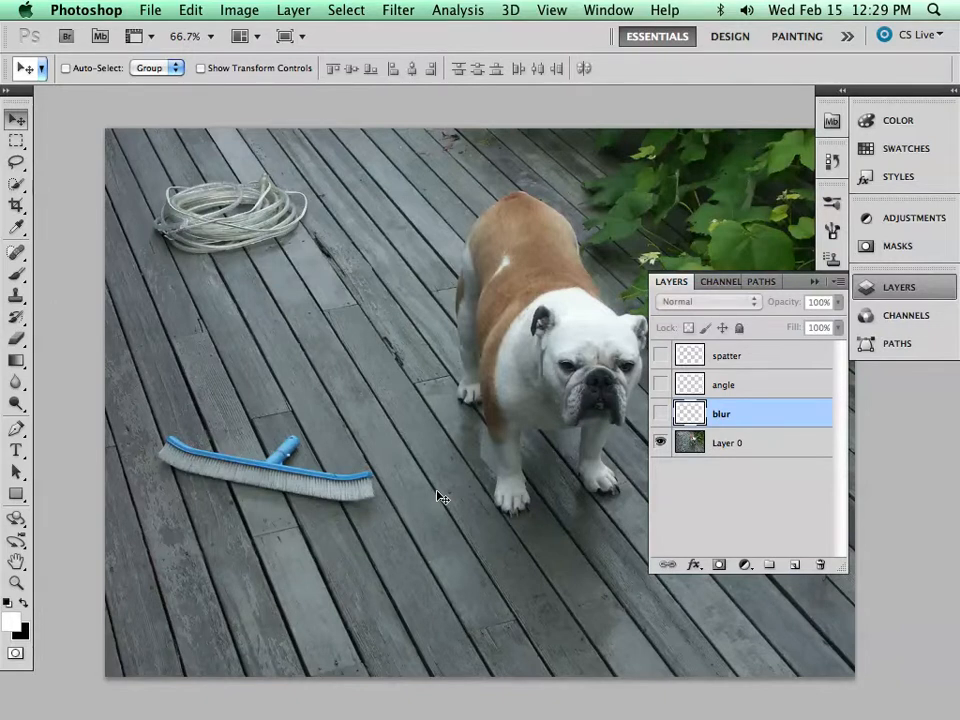
- Compare the blur, angle and spatter borders by showing each layer in turn, ending with all three hidden and the layer list collapsed
{"action": "left_click", "coordinate": [660, 413]}
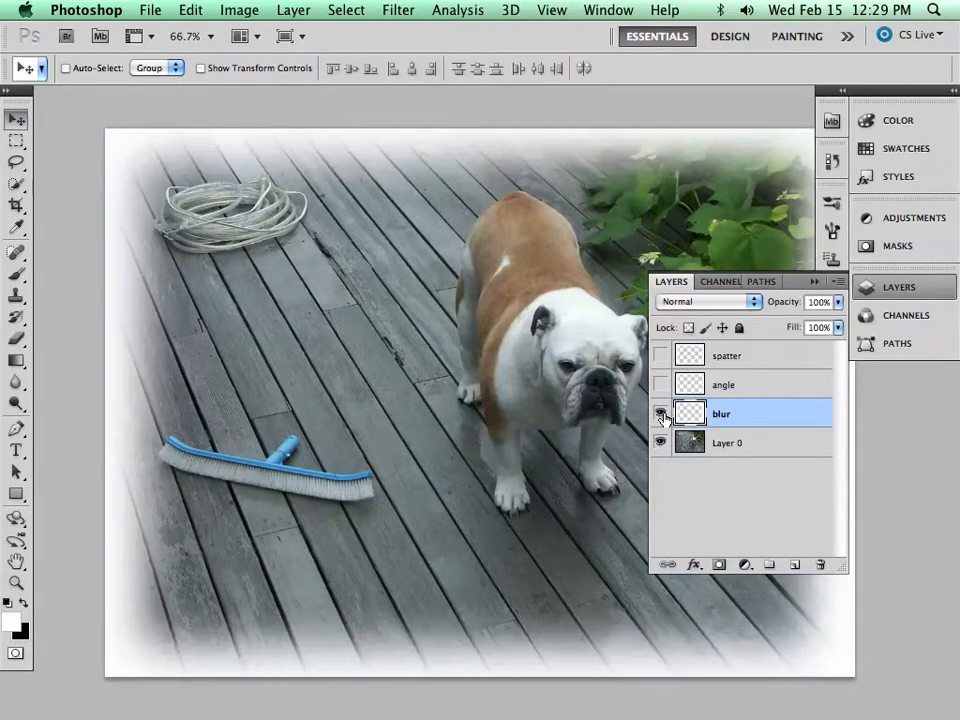
{"action": "left_click", "coordinate": [660, 413]}
{"action": "left_click", "coordinate": [660, 385]}
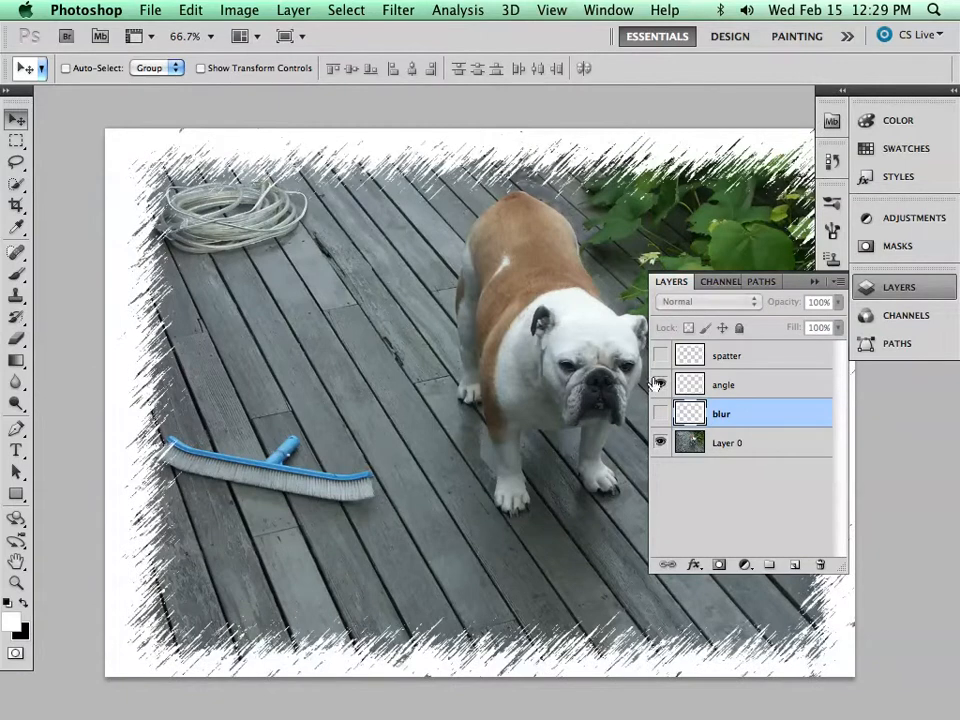
{"action": "left_click", "coordinate": [660, 385]}
{"action": "left_click", "coordinate": [660, 356]}
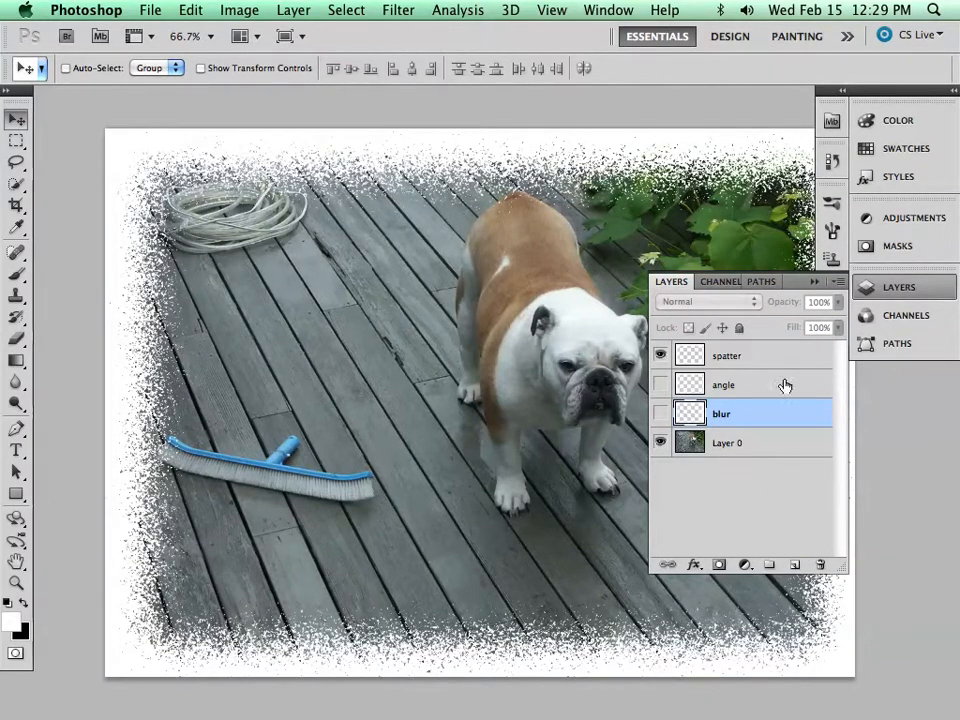
{"action": "left_click", "coordinate": [660, 356]}
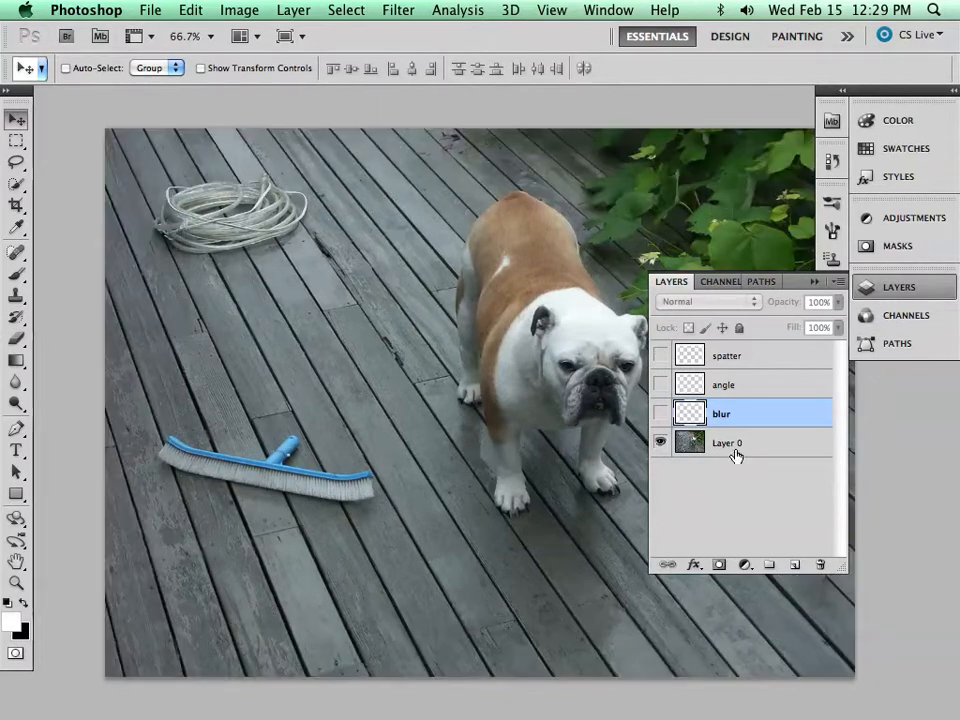
{"action": "left_click", "coordinate": [814, 281]}
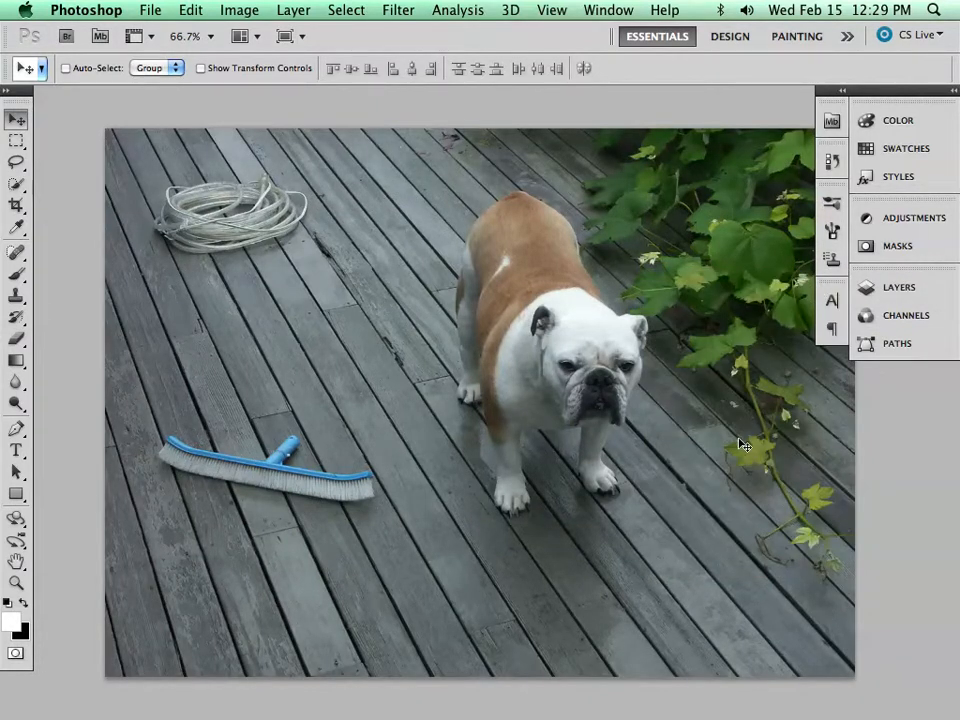